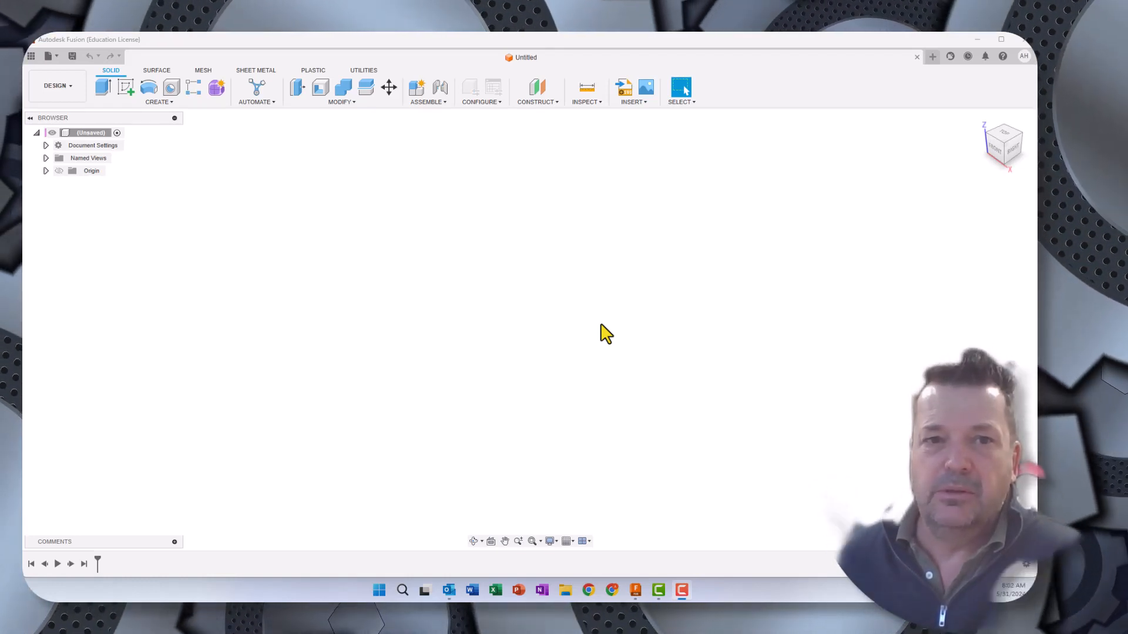
- Open the Hanger design from the SkateBoard folder and inspect the part from both ends
click(32, 56)
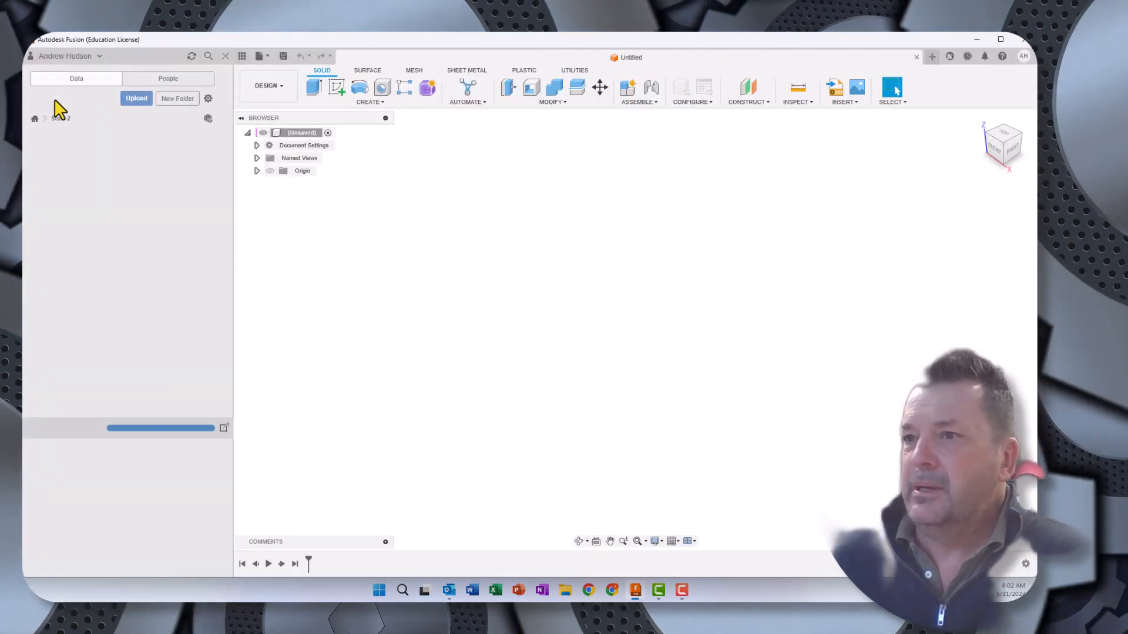
click(69, 169)
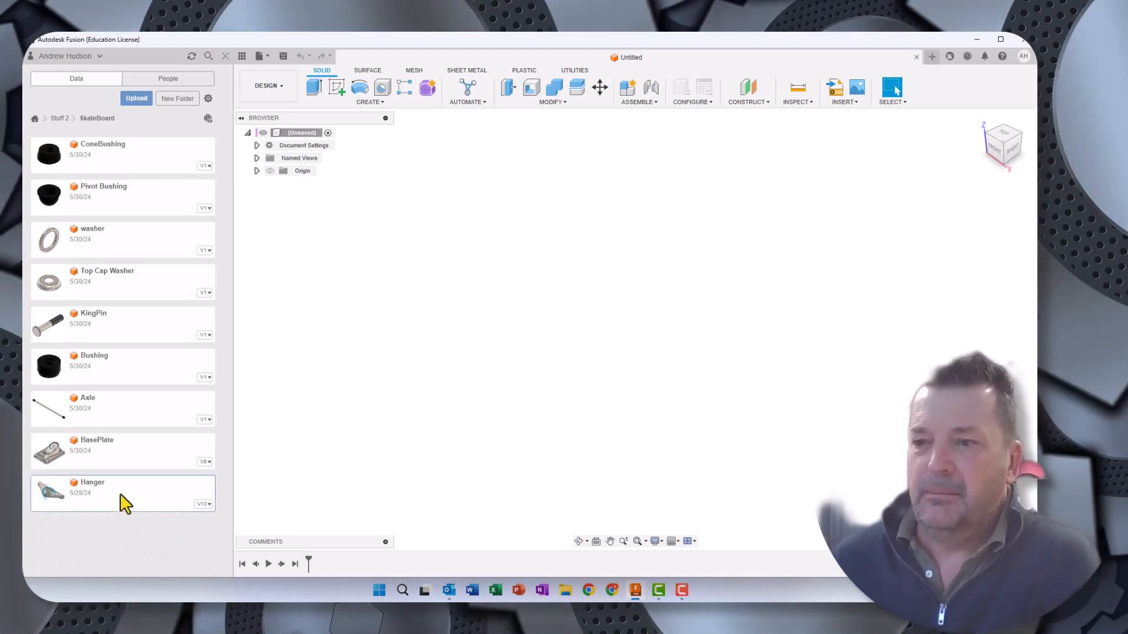
click(242, 55)
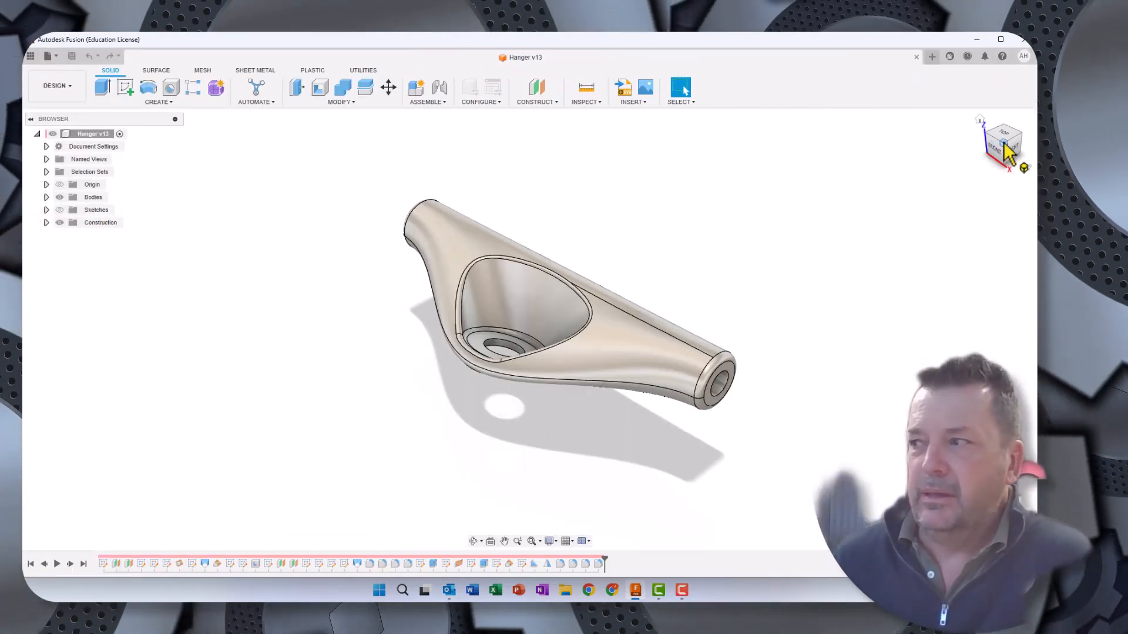
mouse_move(997, 144)
mouse_down()
mouse_move(992, 157)
mouse_move(987, 146)
mouse_move(968, 156)
mouse_move(957, 147)
mouse_up()
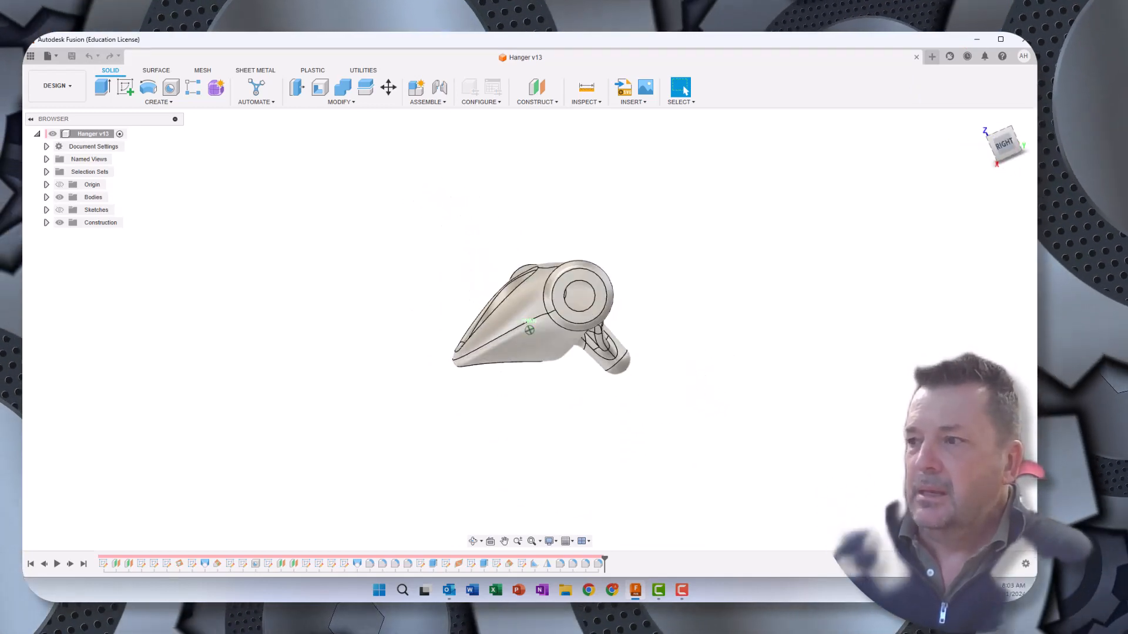
mouse_move(529, 330)
shift+middle_down()
mouse_move(423, 312)
mouse_move(400, 323)
mouse_move(382, 311)
mouse_move(376, 265)
mouse_move(409, 211)
mouse_move(465, 206)
mouse_move(526, 238)
mouse_move(579, 297)
mouse_move(517, 307)
shift+middle_up()
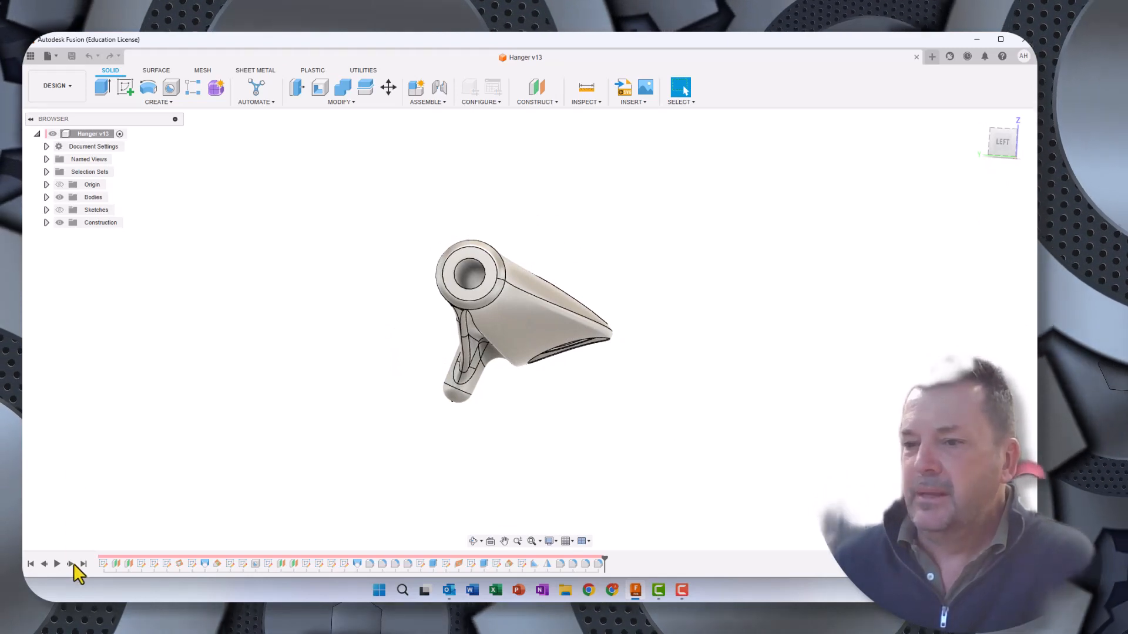
- Play the design history from the start, stop it, and leave the history marker just after the first sketch
click(32, 564)
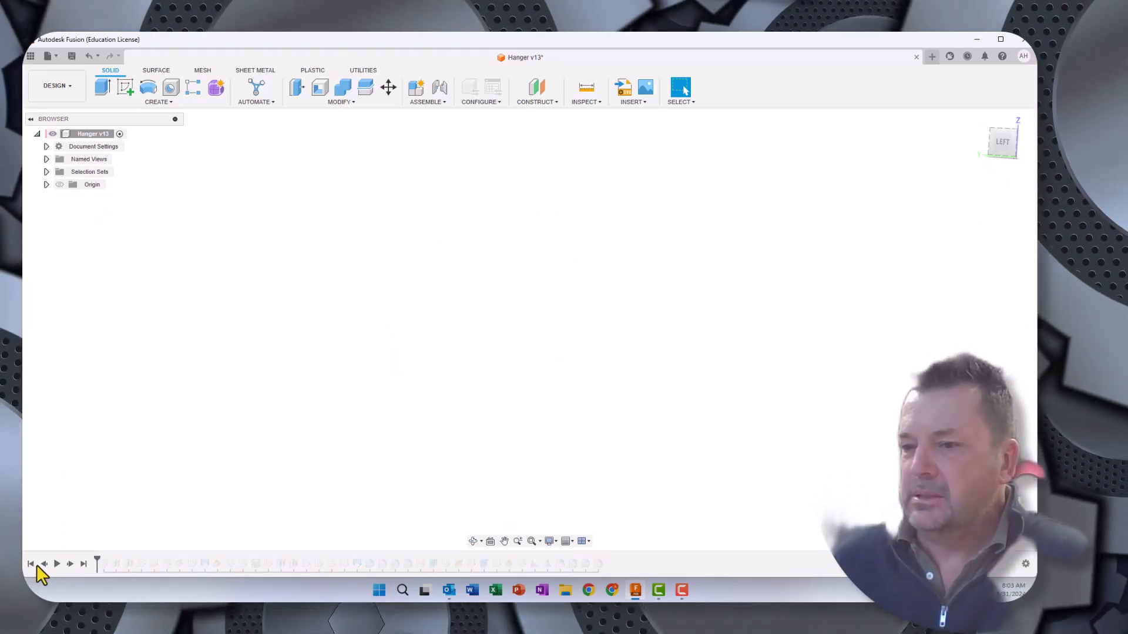
click(57, 565)
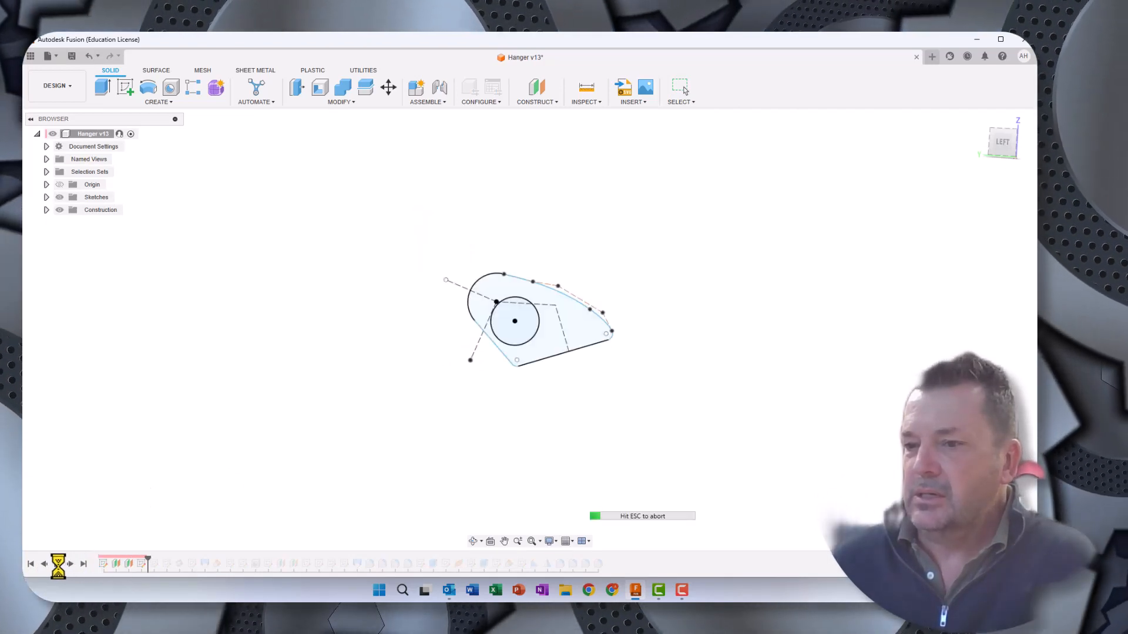
click(57, 564)
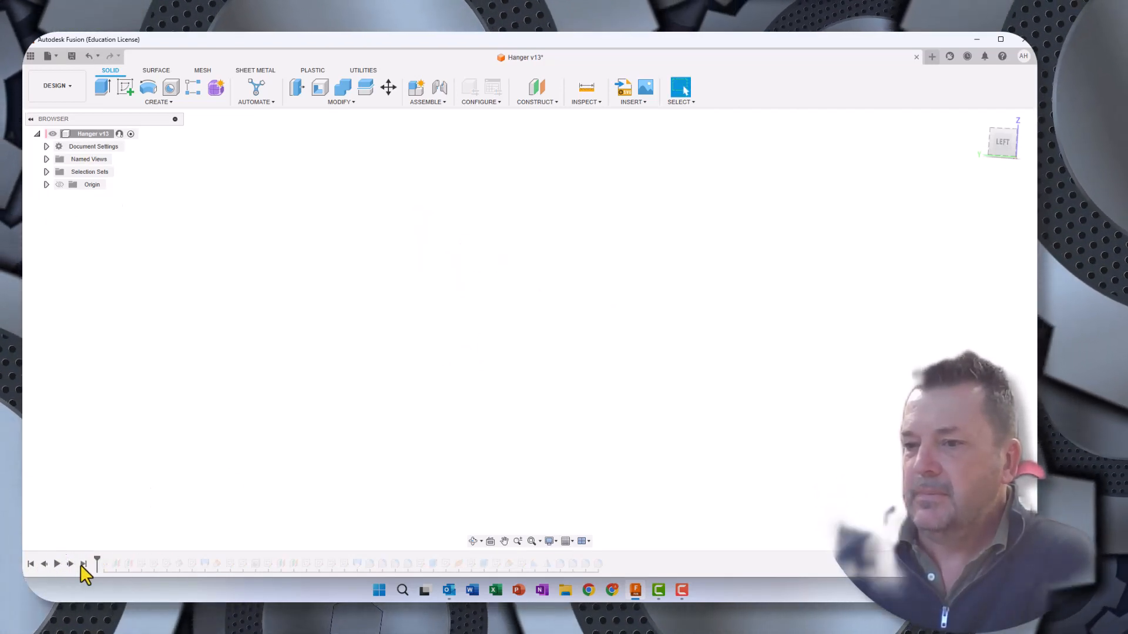
click(70, 564)
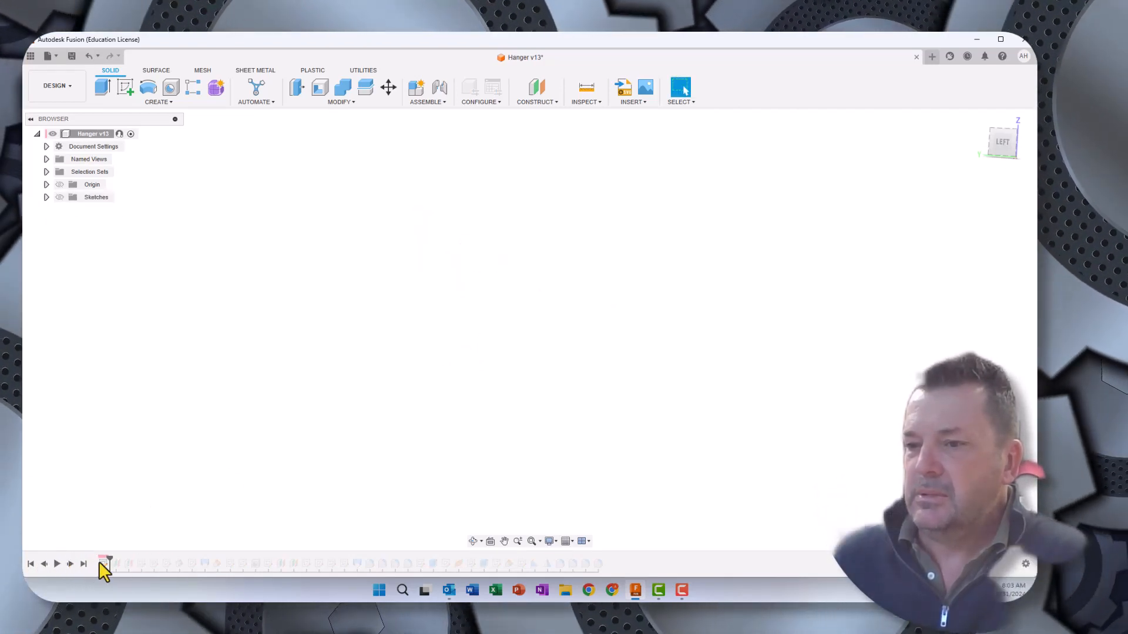
- Open the first sketch for editing, move its palette clear of the profile, and examine the profile's dimensions and curves
double_click(103, 564)
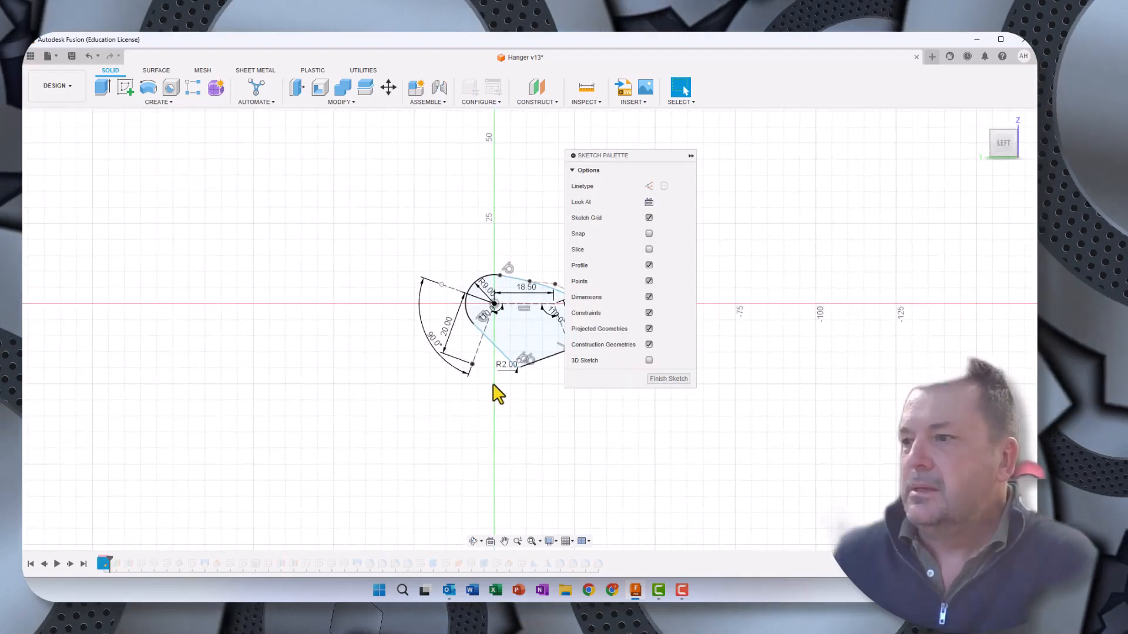
scroll(500, 381, up, 2)
middle_drag(500, 380, 423, 410)
mouse_move(645, 160)
mouse_down()
mouse_move(852, 188)
mouse_move(998, 187)
mouse_move(958, 185)
mouse_up()
scroll(603, 288, up, 2)
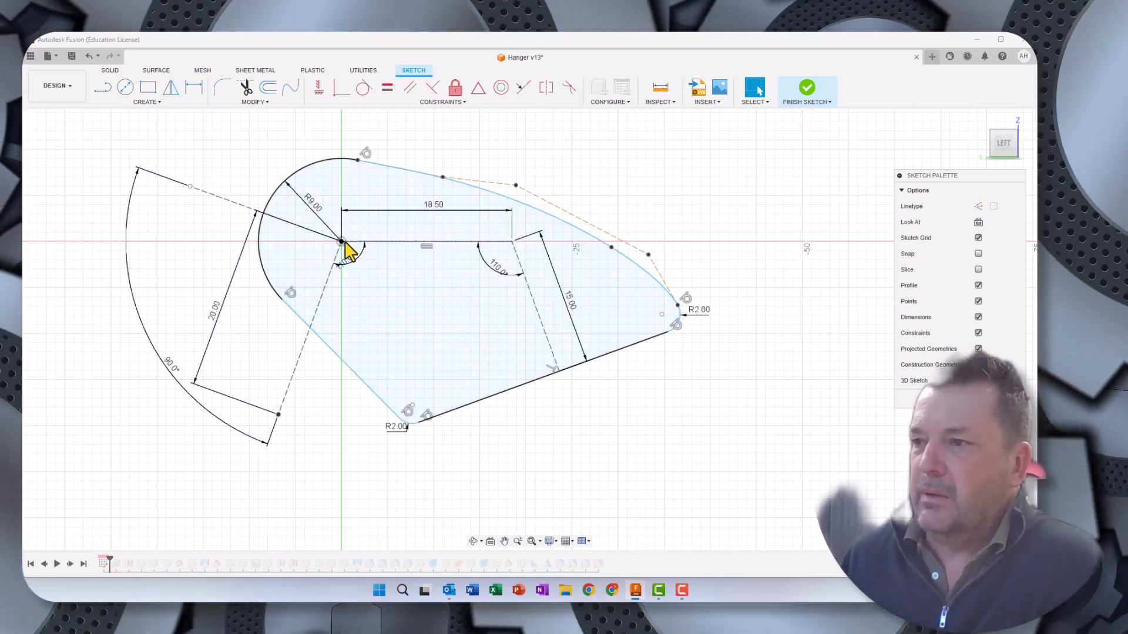
click(445, 239)
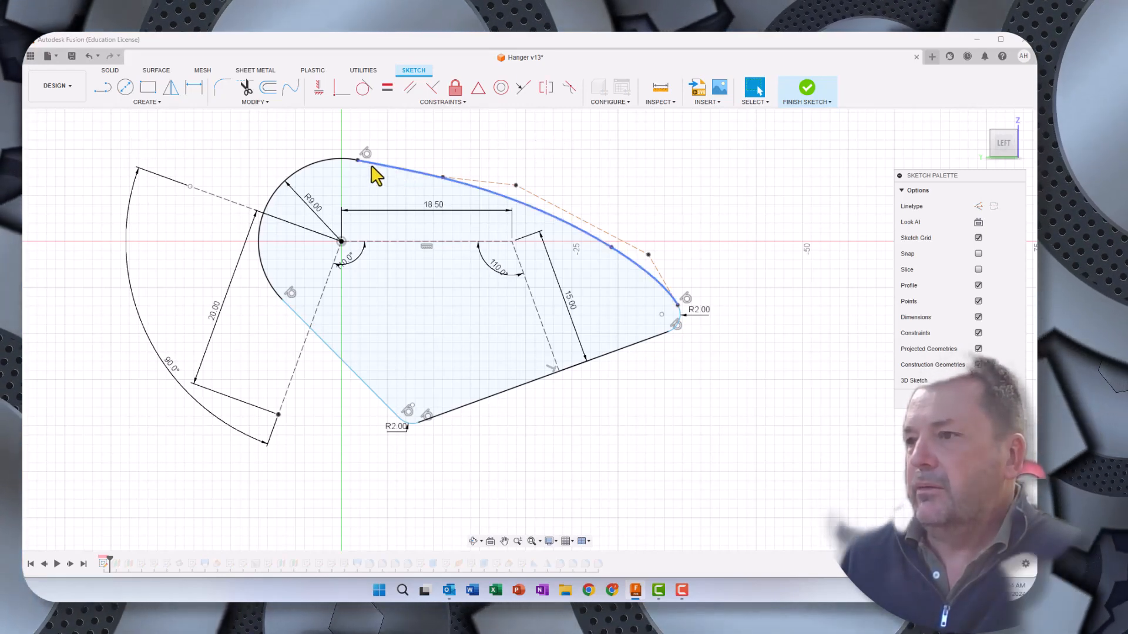
click(671, 320)
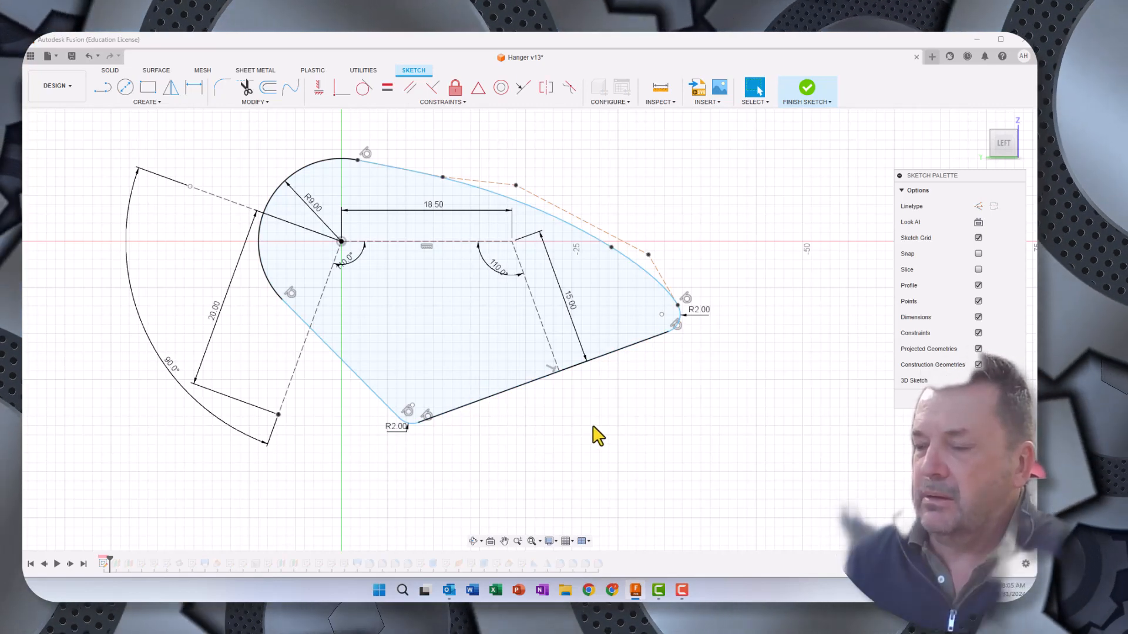
- Dimension the lengths of the profile's long lower line and short slanted line, keeping their existing sizes, and finish the sketch
click(195, 88)
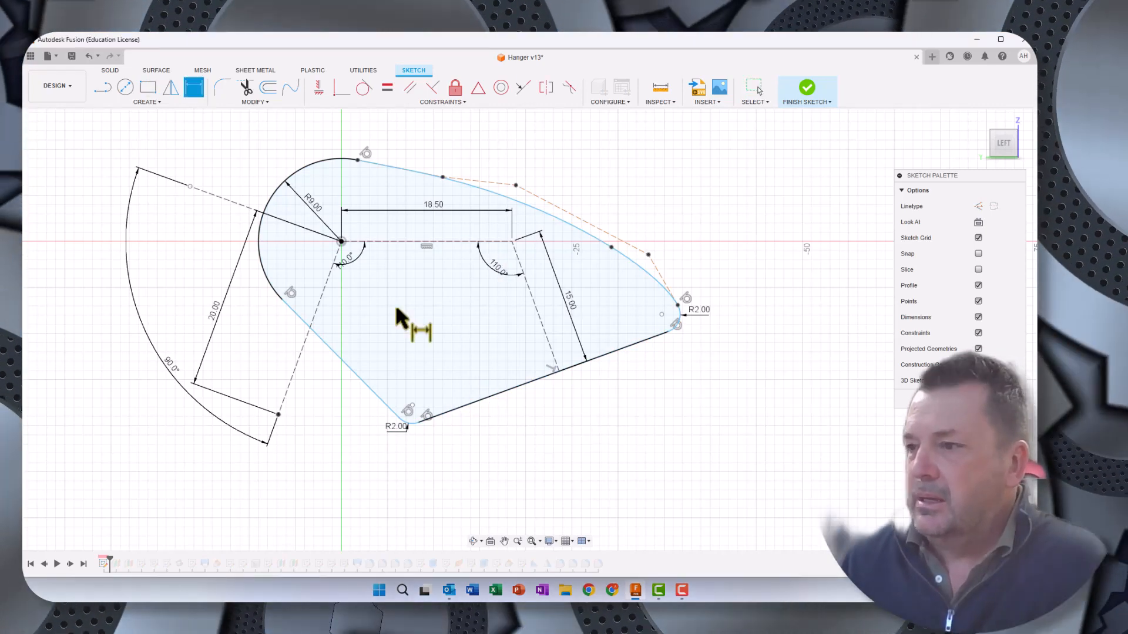
click(542, 377)
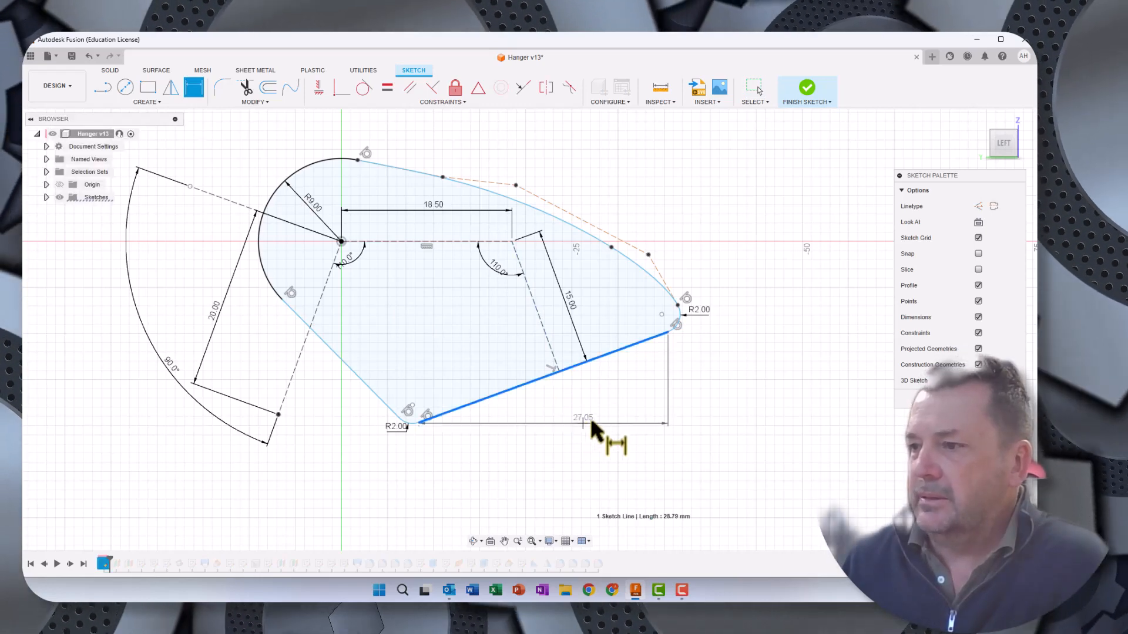
click(619, 389)
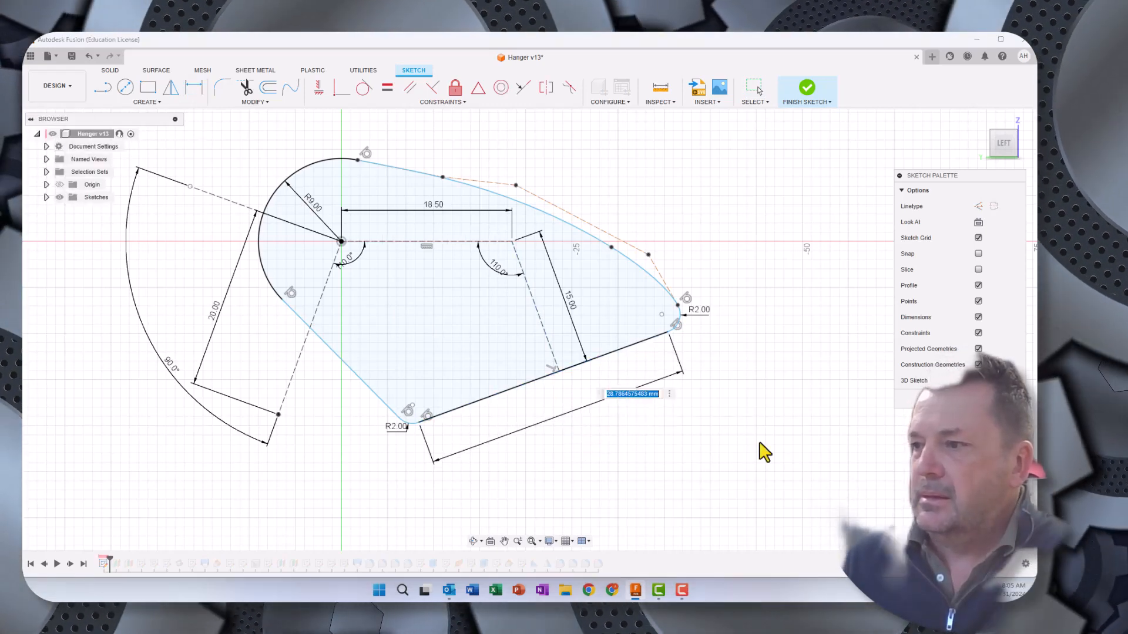
key(Return)
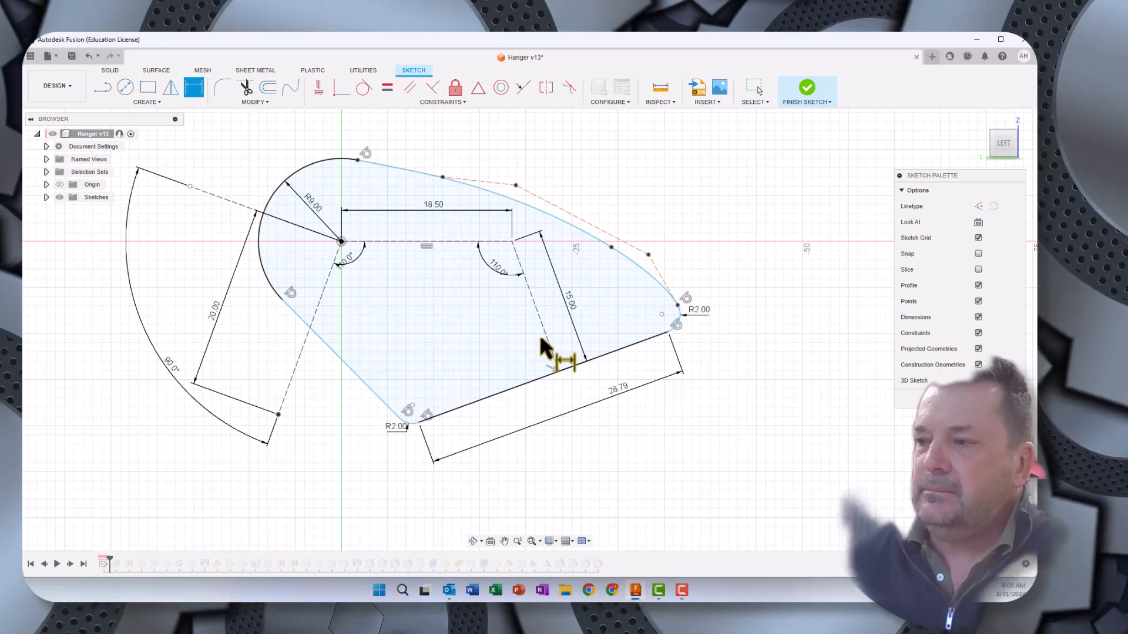
key(Escape)
click(332, 357)
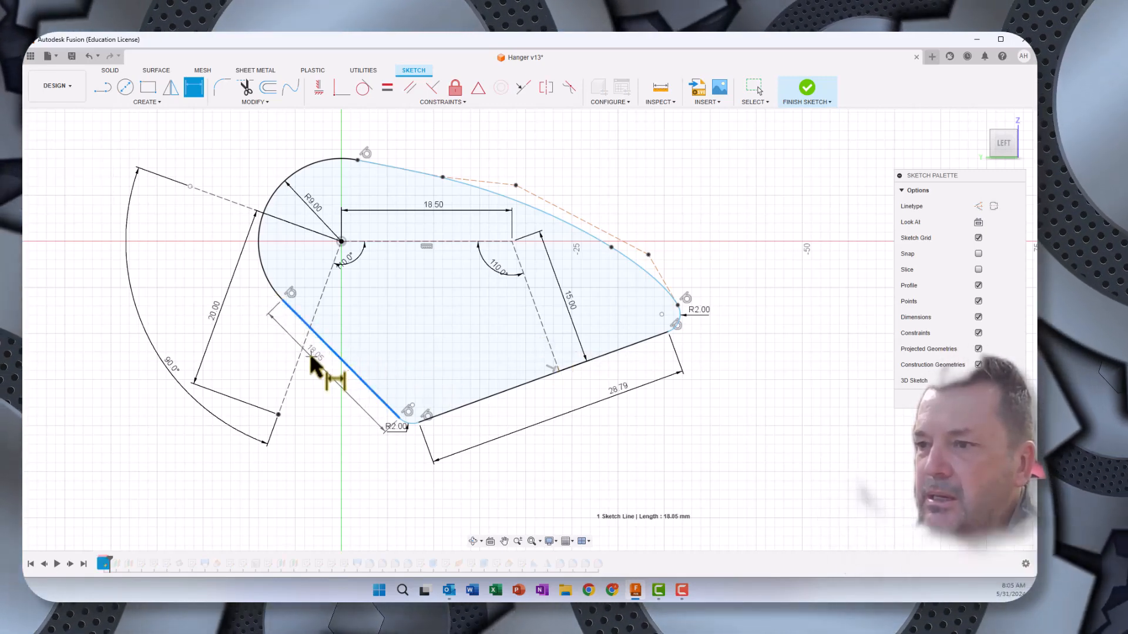
click(306, 356)
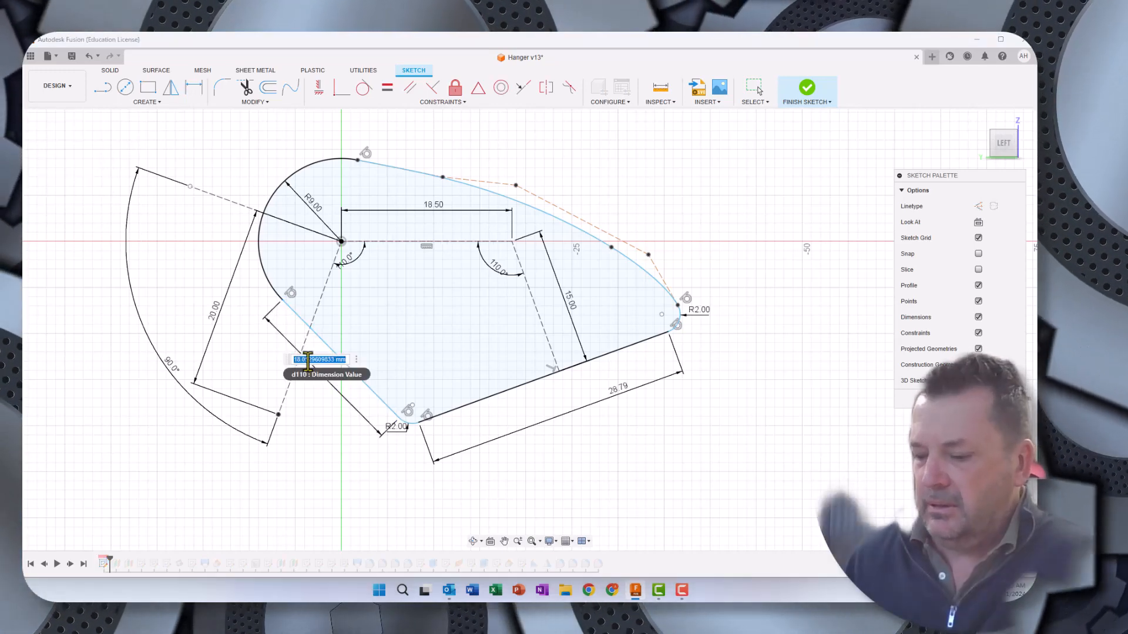
key(Return)
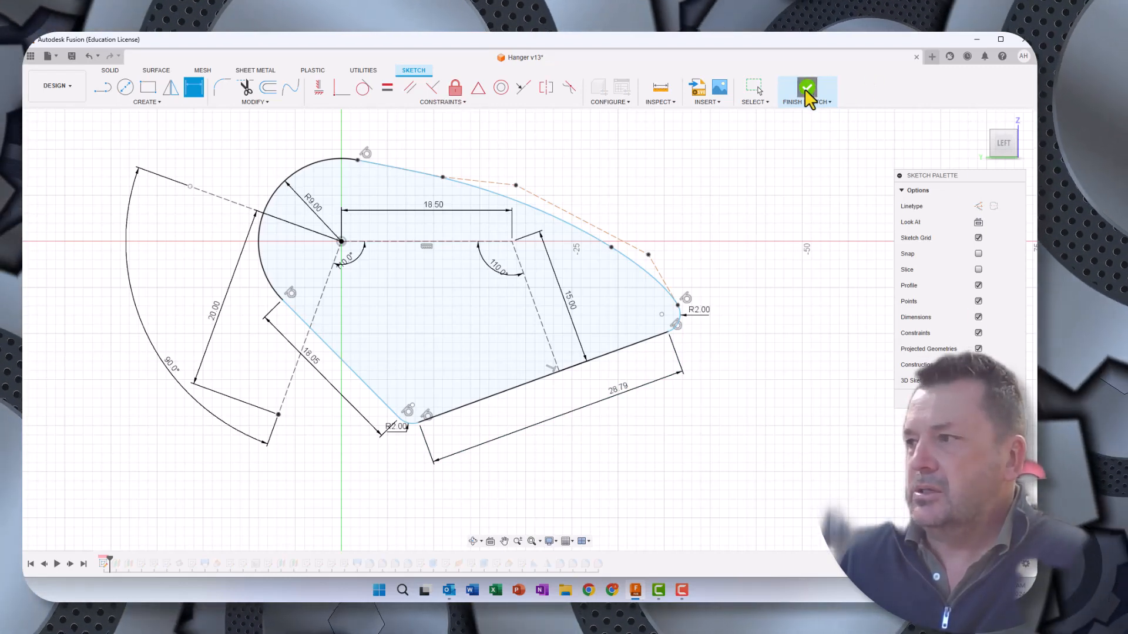
click(807, 91)
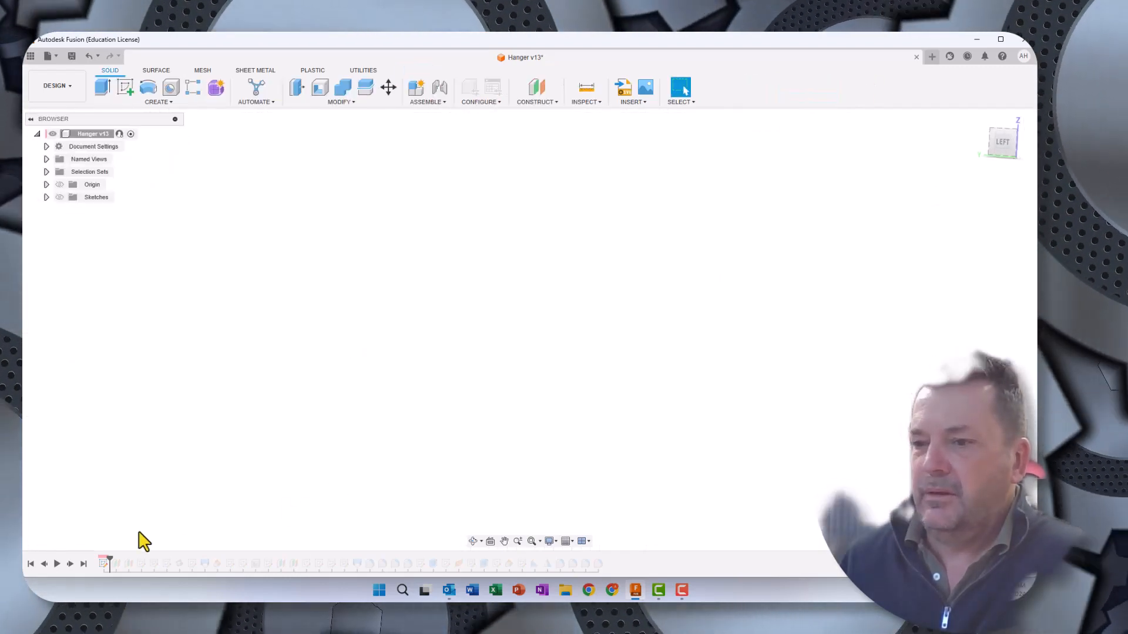
- Advance the history past the first construction plane and show Plane1 together with the profile sketch
click(70, 563)
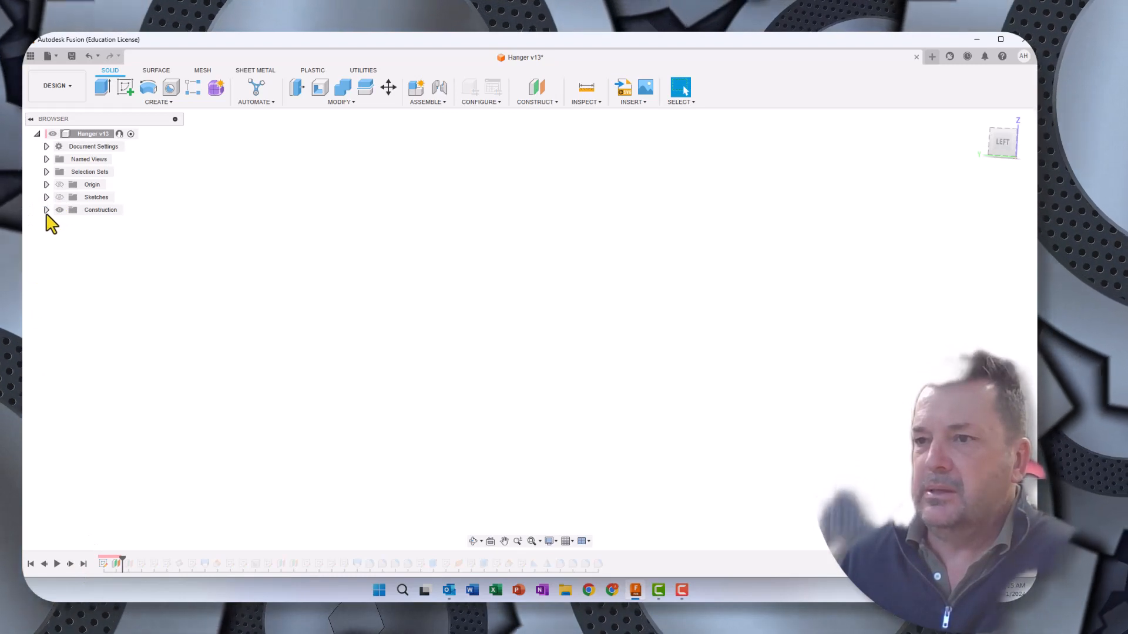
click(47, 210)
click(69, 223)
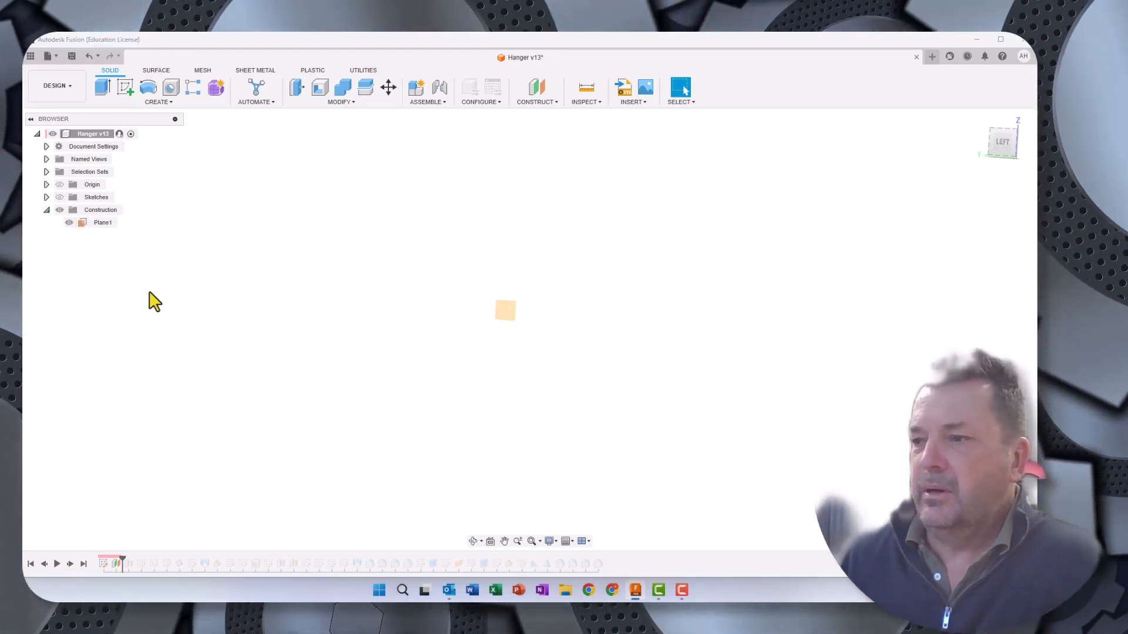
click(59, 198)
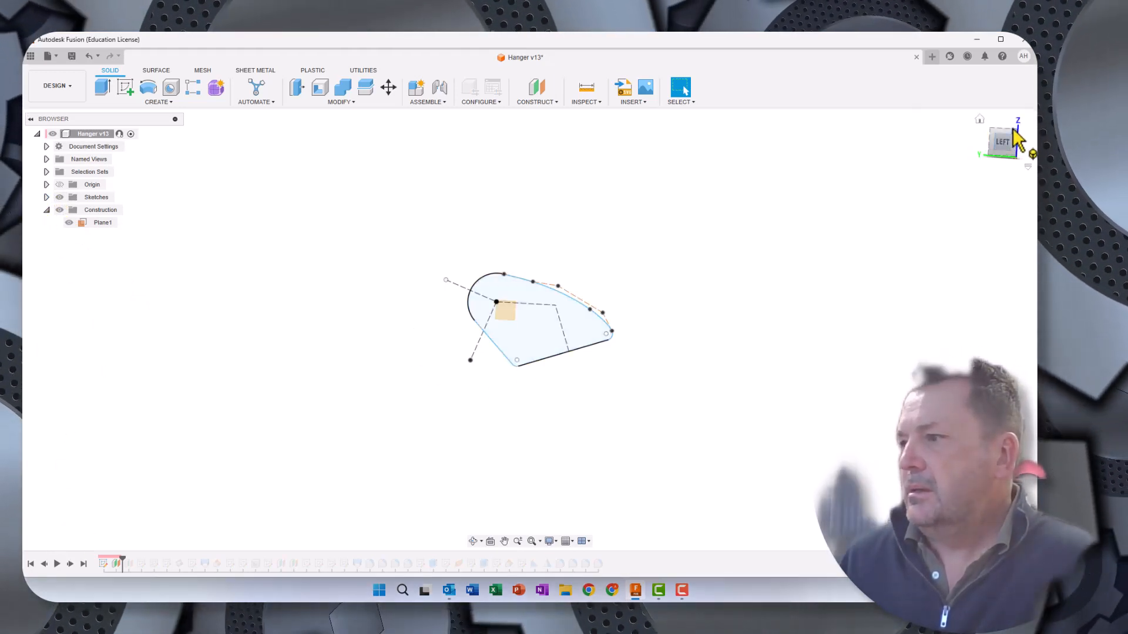
mouse_move(1014, 131)
mouse_down()
mouse_move(1001, 166)
mouse_move(934, 168)
mouse_move(911, 202)
mouse_move(920, 205)
mouse_up()
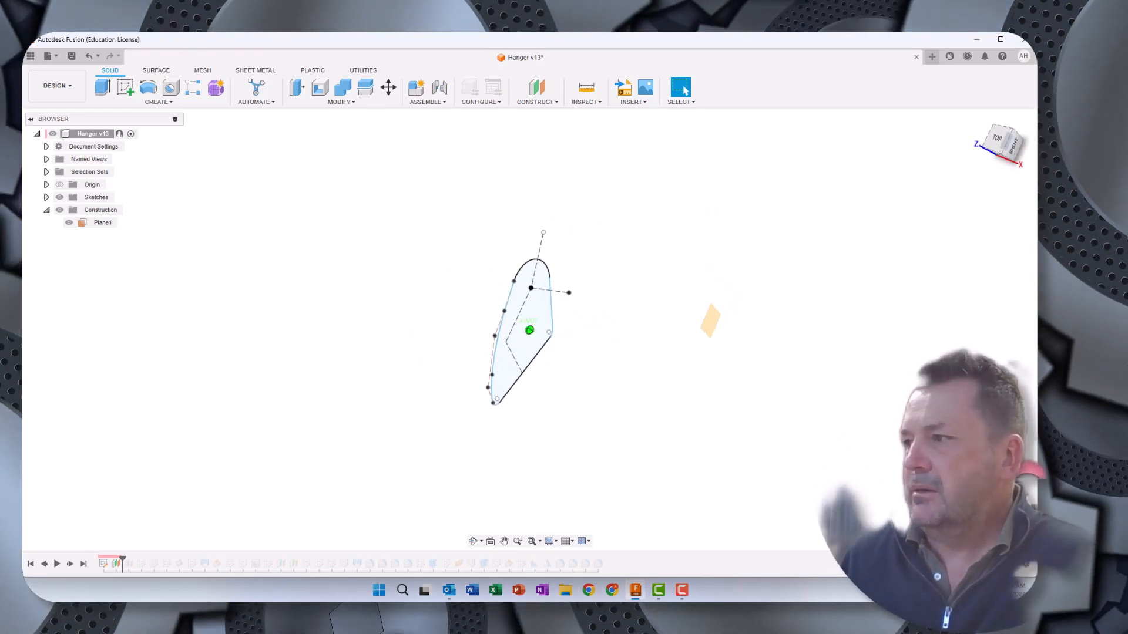
drag(1007, 137, 1019, 136)
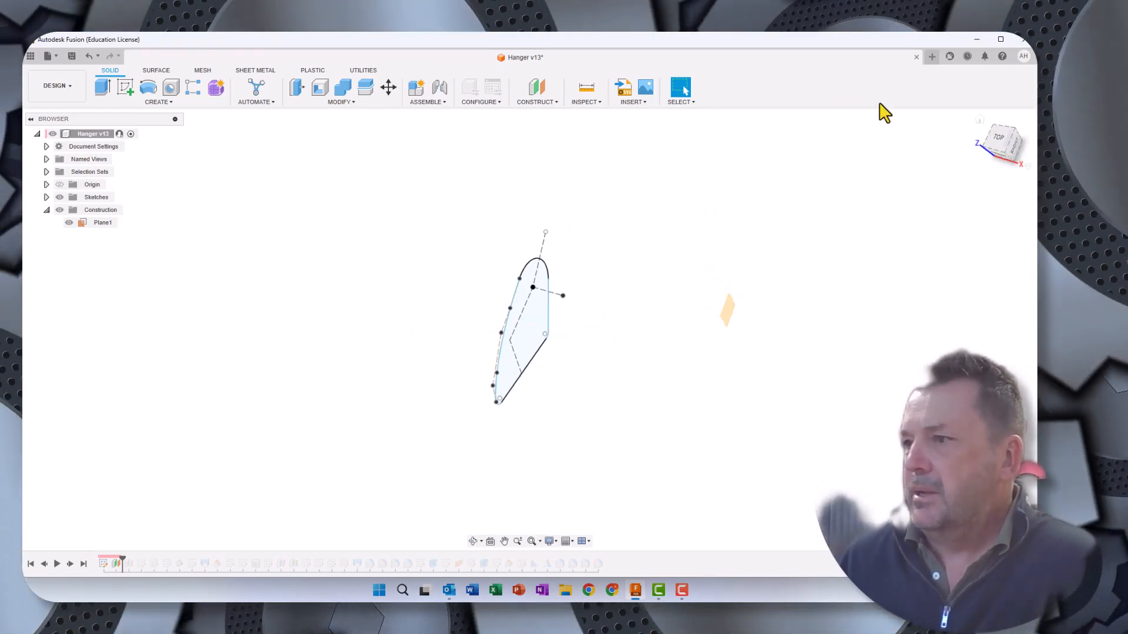
- Check the Offset Plane command and the definition of Plane1 without changing the feature
click(536, 104)
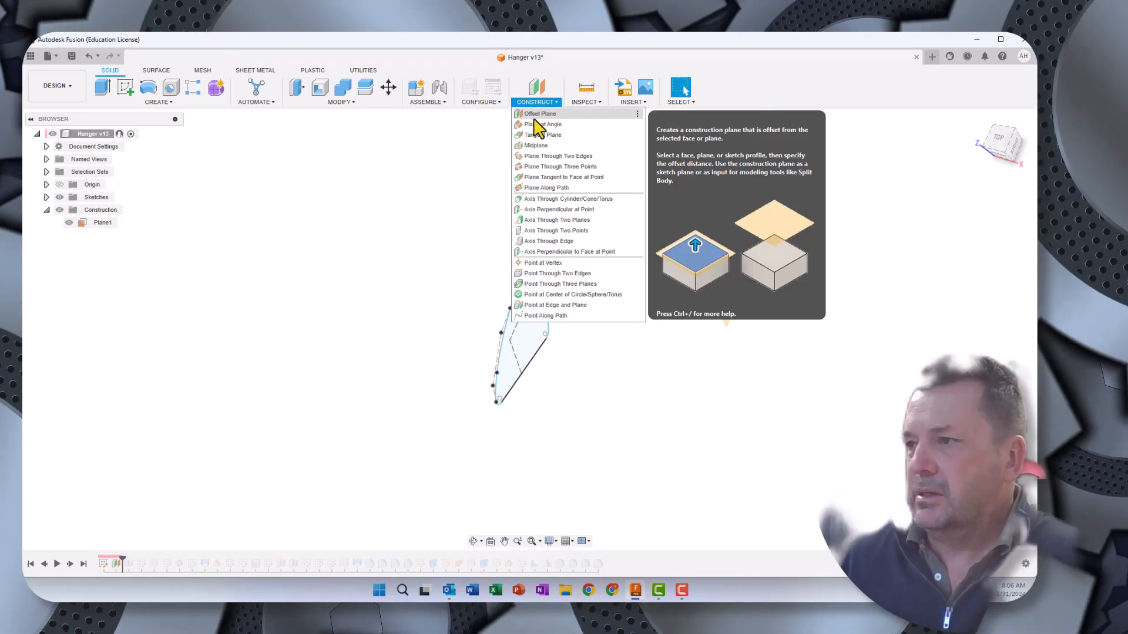
click(304, 219)
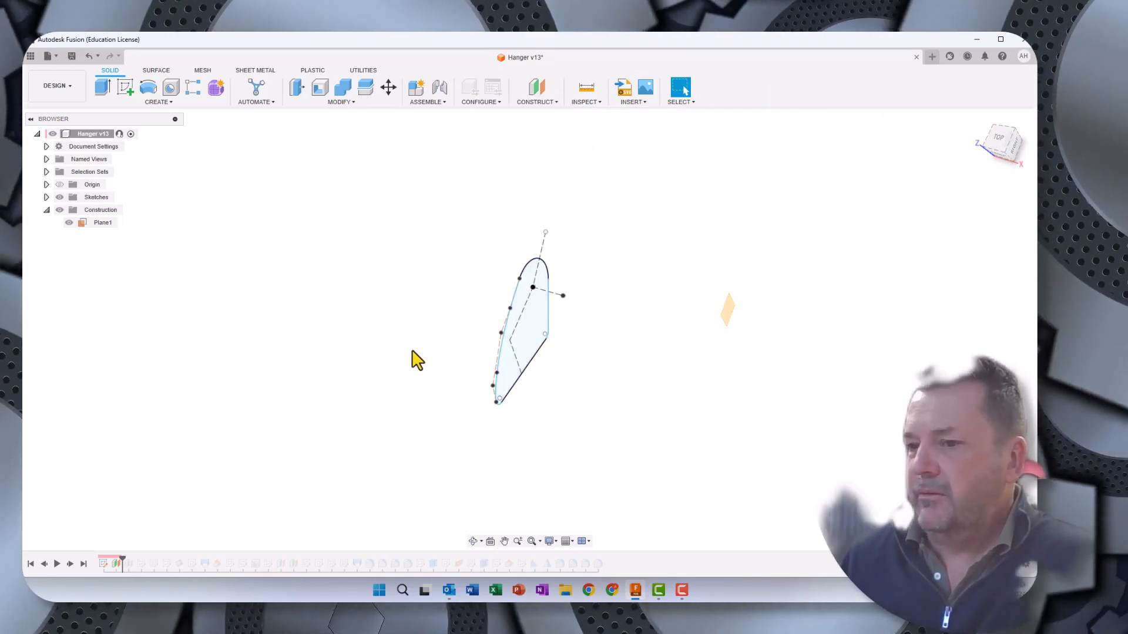
right_click(116, 565)
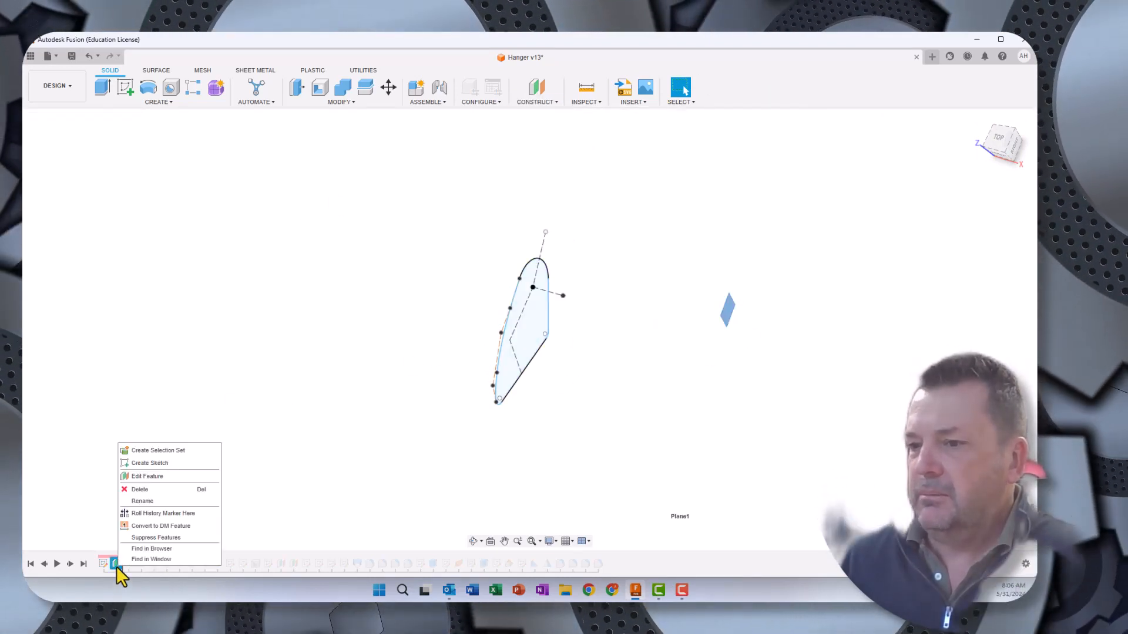
click(146, 476)
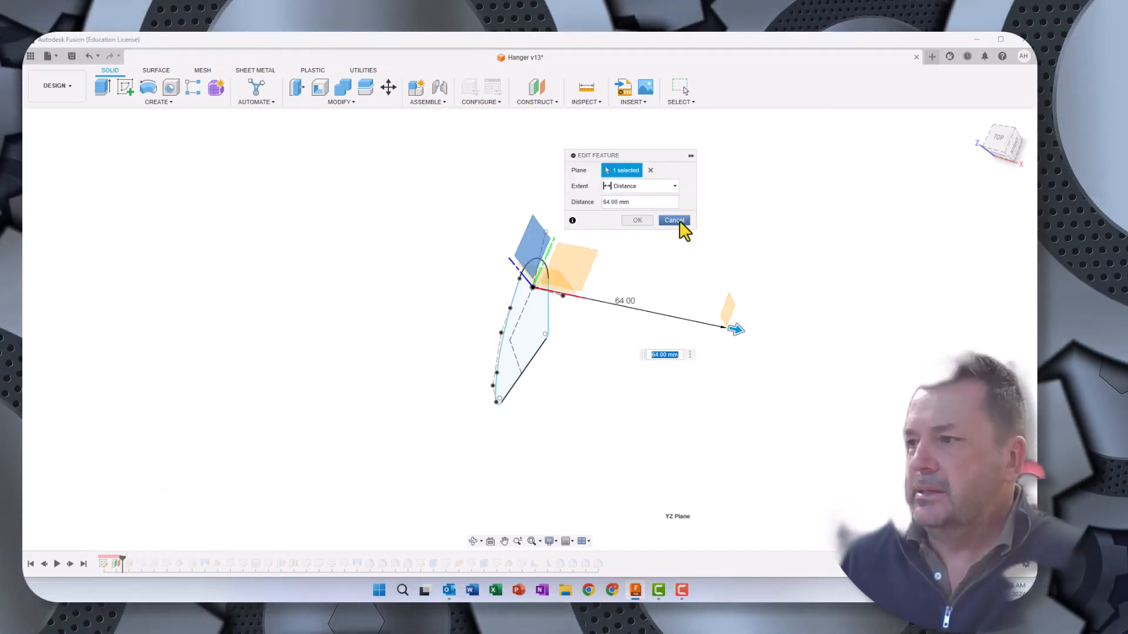
click(679, 221)
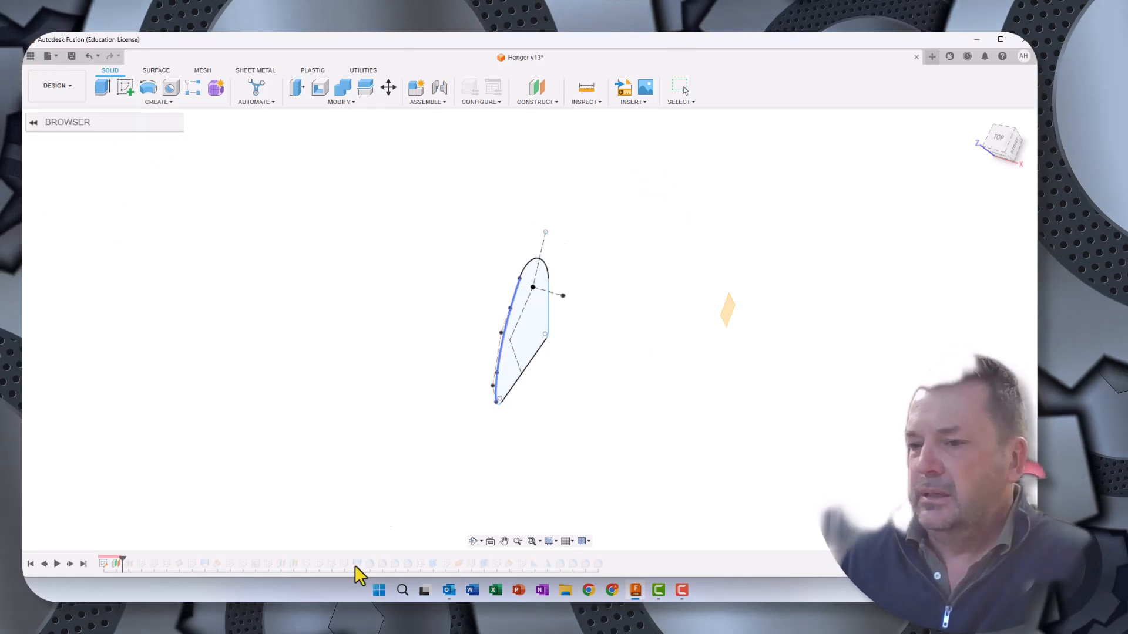
- Advance the history past the second construction plane and show Plane2
click(70, 564)
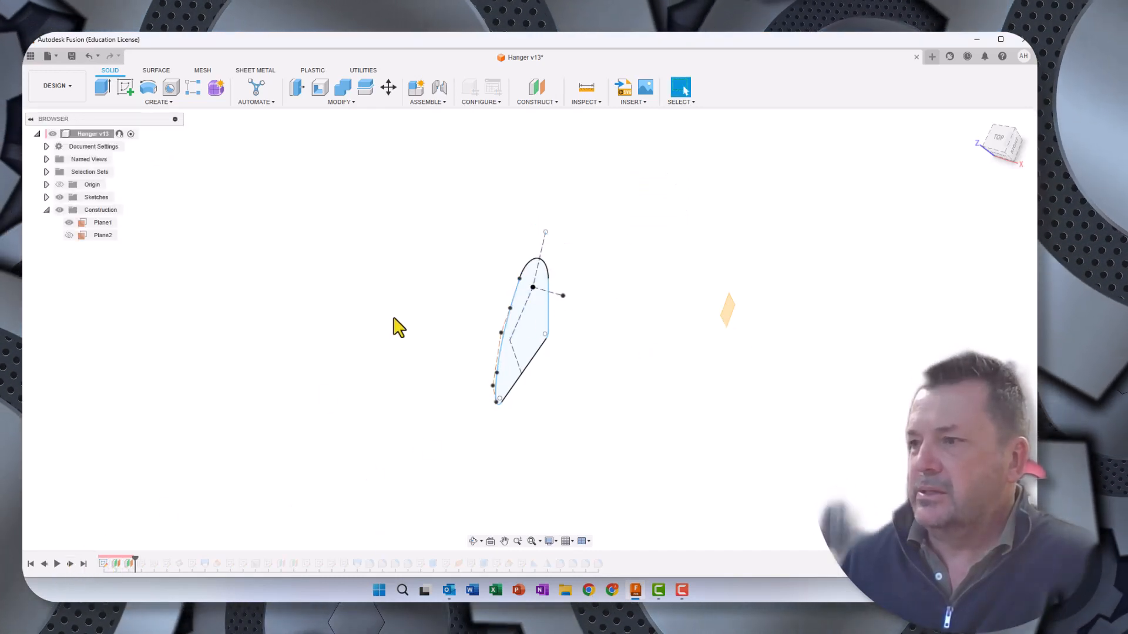
click(68, 234)
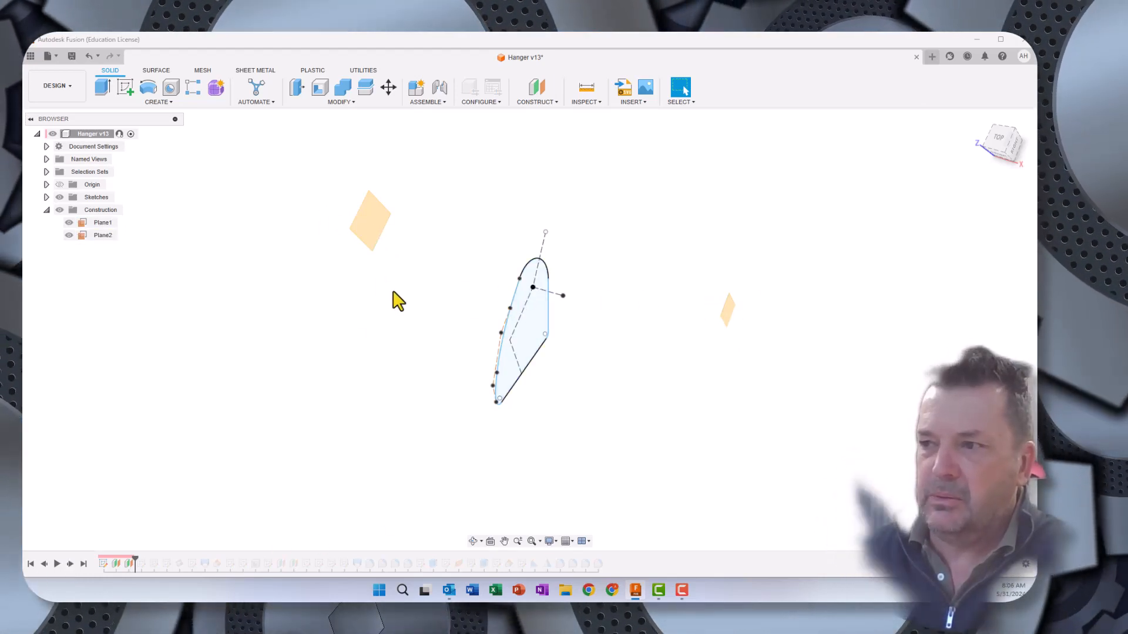
- Advance the history past the second sketch and show Sketch2 with its circle on the offset plane
click(70, 564)
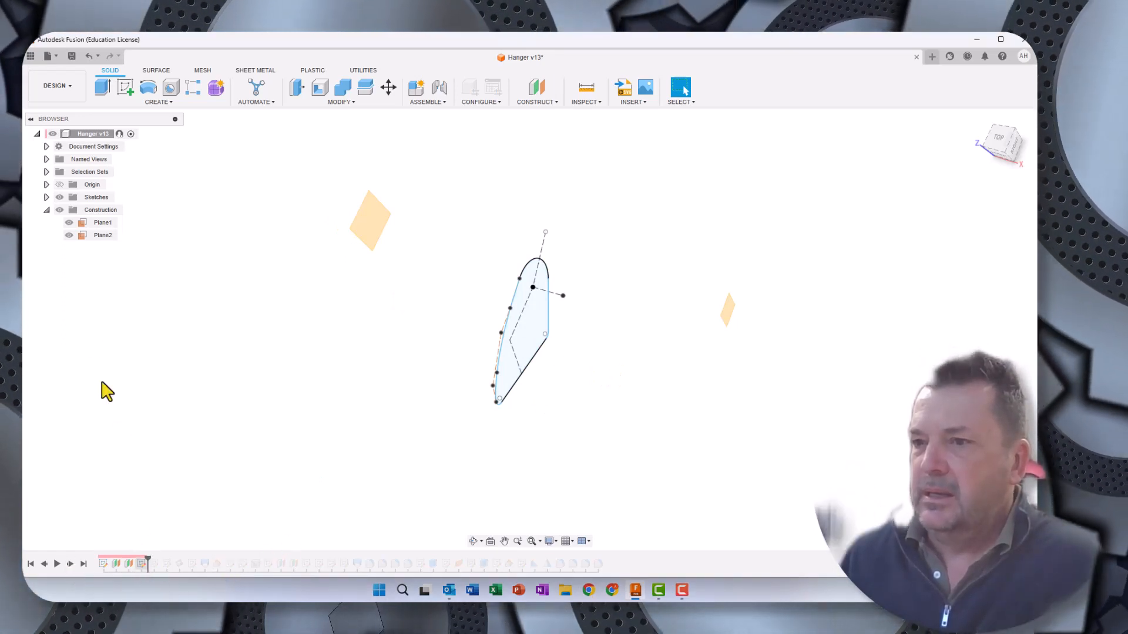
click(46, 184)
click(47, 185)
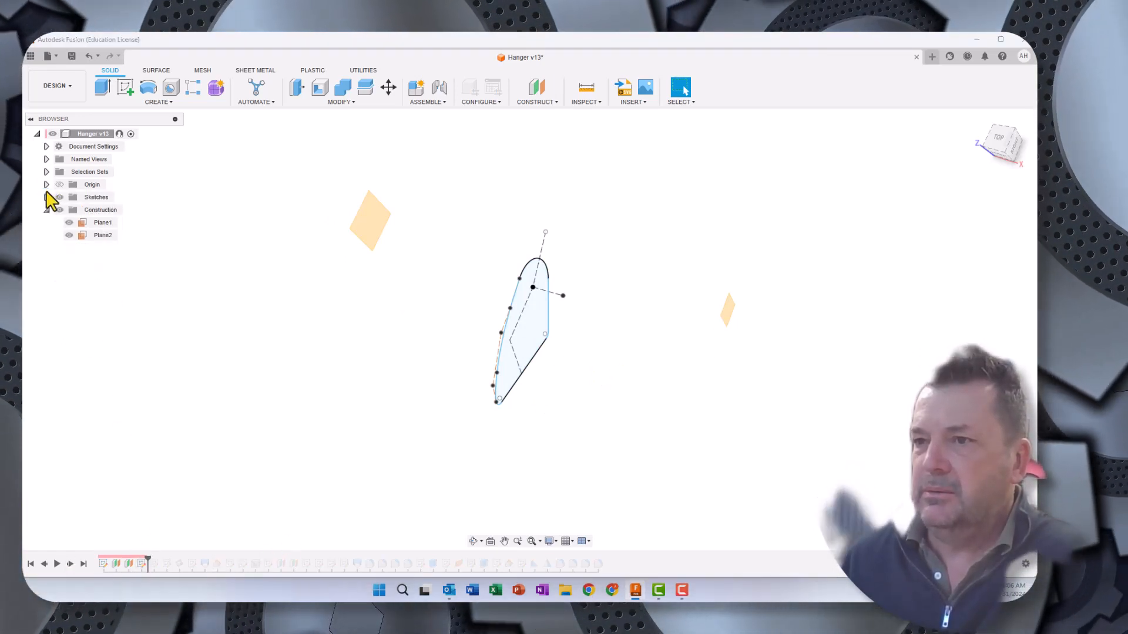
click(46, 198)
click(69, 223)
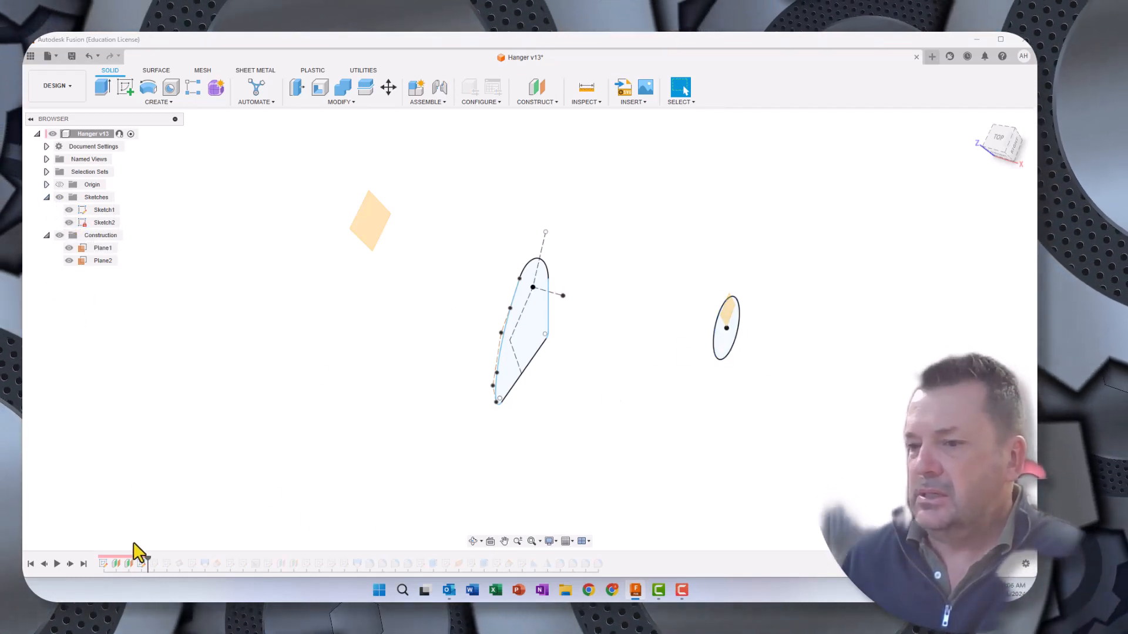
- Open Sketch2 for editing, examine its dimensioned circle against the hanger profile, and finish the sketch
right_click(140, 565)
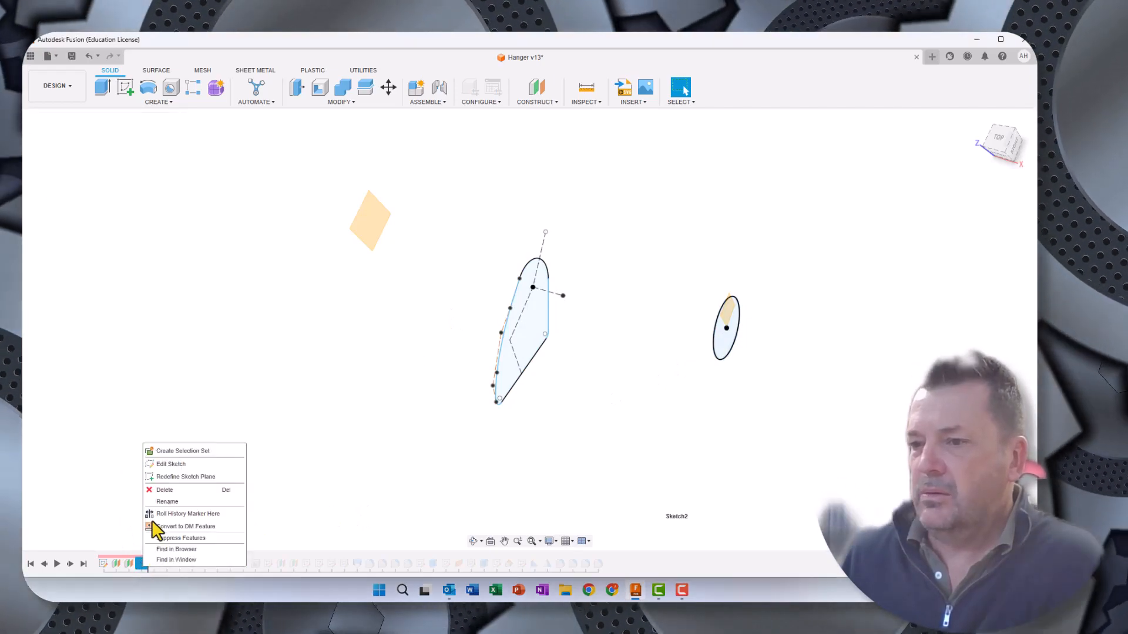
click(171, 465)
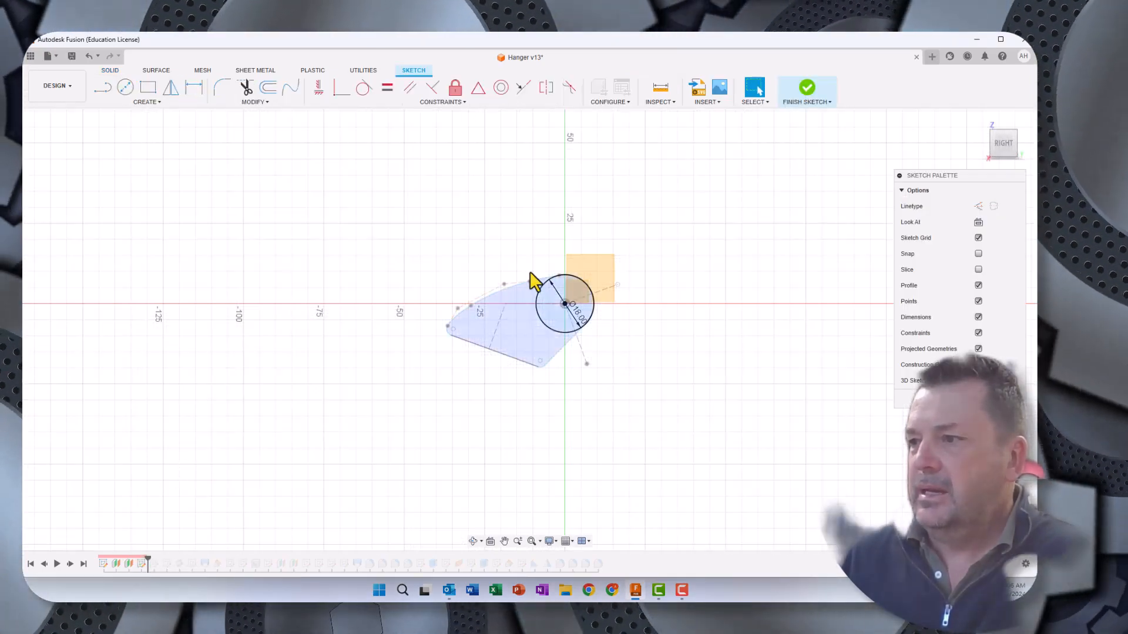
scroll(587, 326, down, 3)
scroll(588, 325, up, 9)
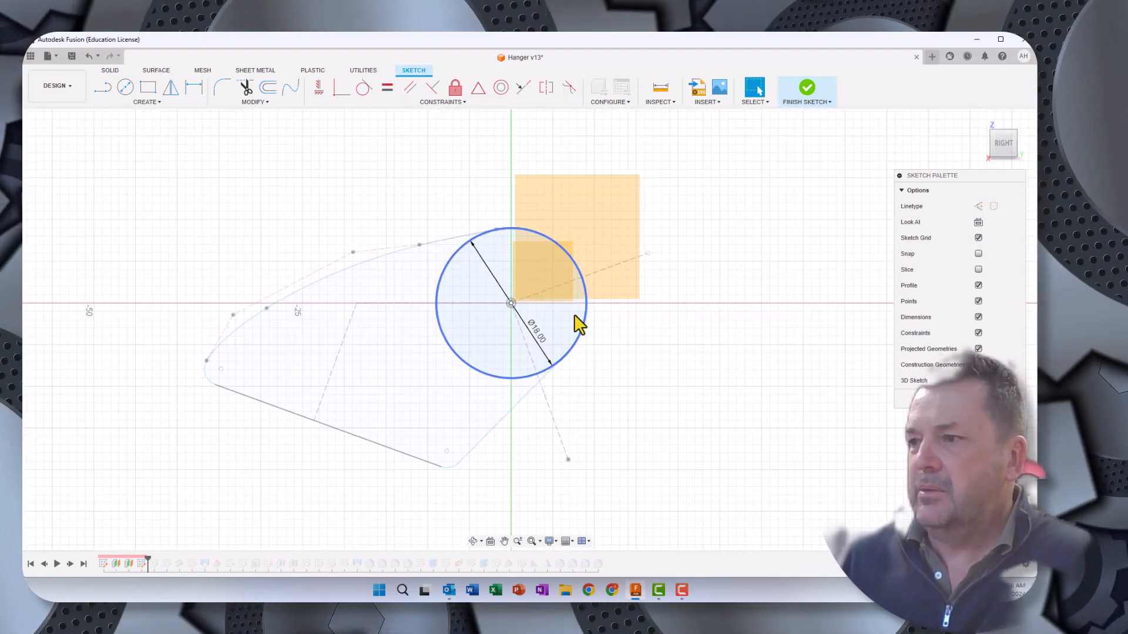
scroll(538, 314, up, 1)
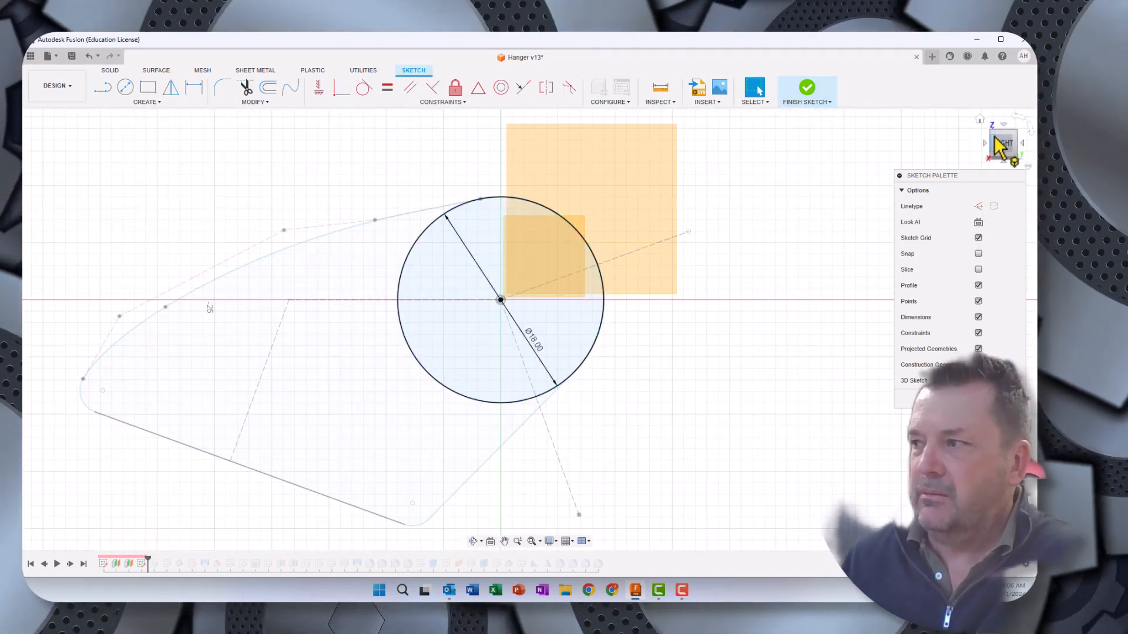
drag(998, 139, 1025, 145)
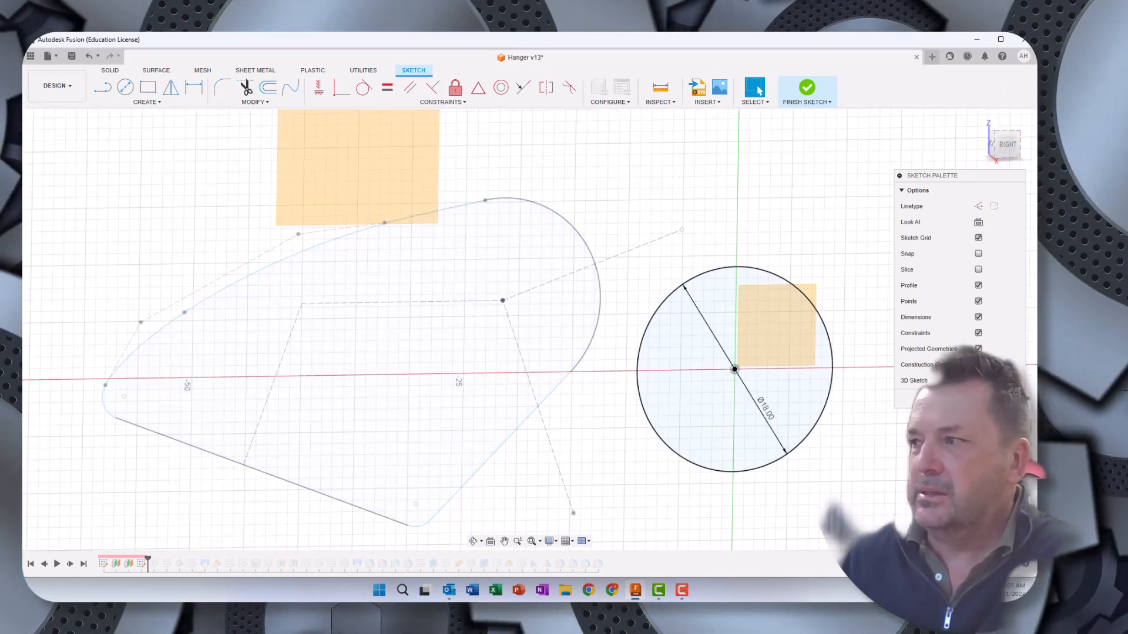
click(807, 89)
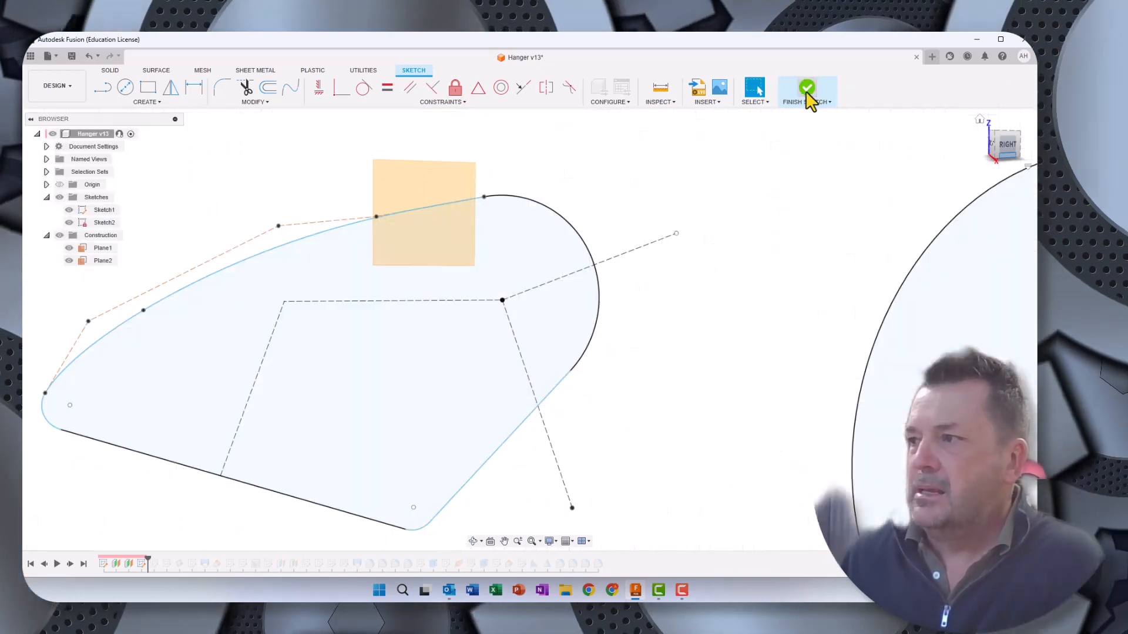
scroll(347, 352, up, 5)
scroll(353, 347, down, 5)
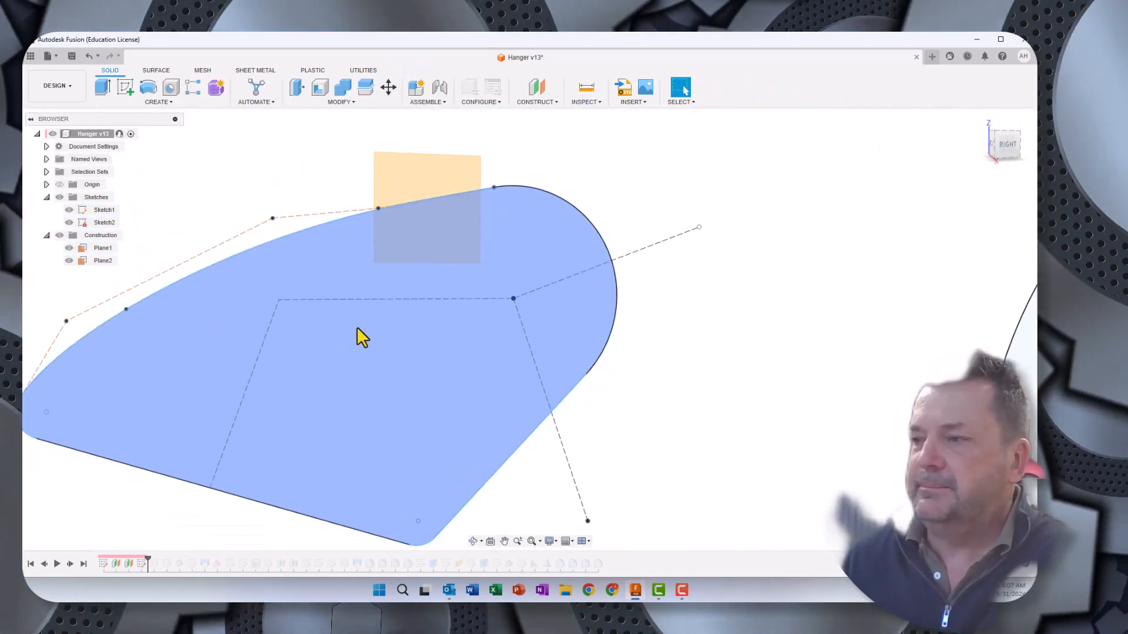
- Advance the history past the third sketch and show Sketch3 with its circle on the opposite offset plane
click(70, 564)
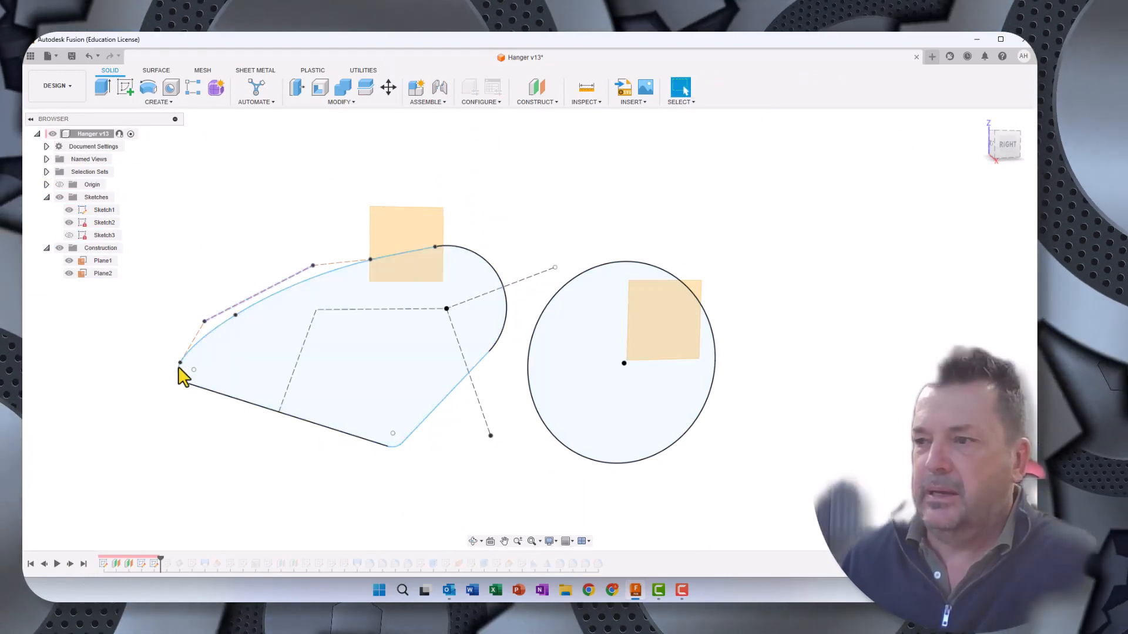
click(69, 235)
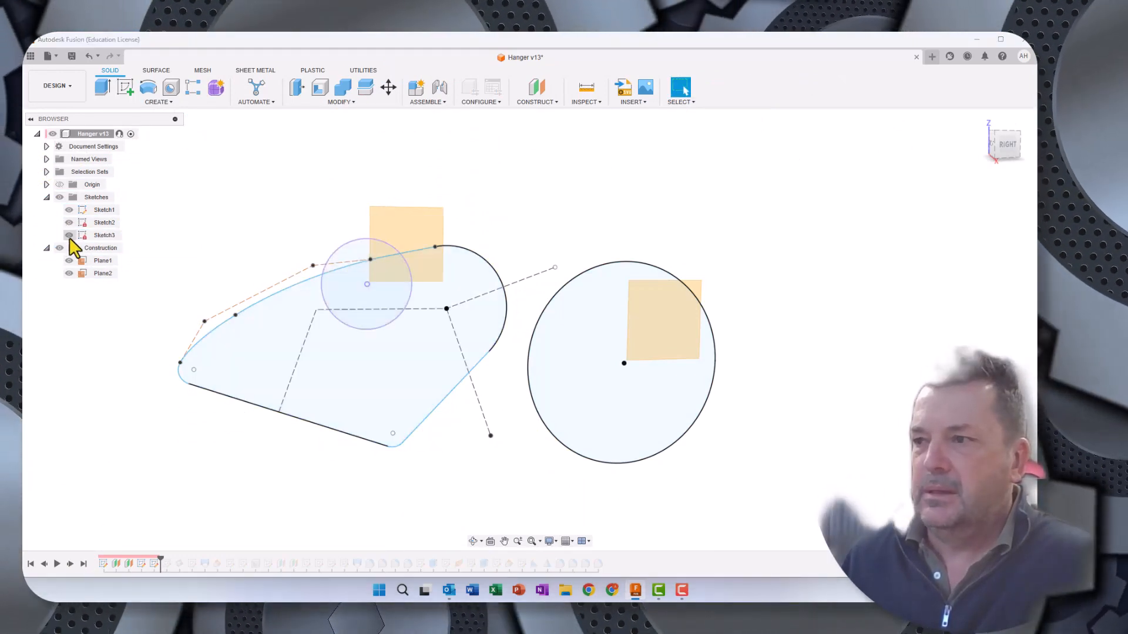
drag(995, 140, 1031, 160)
scroll(552, 329, down, 5)
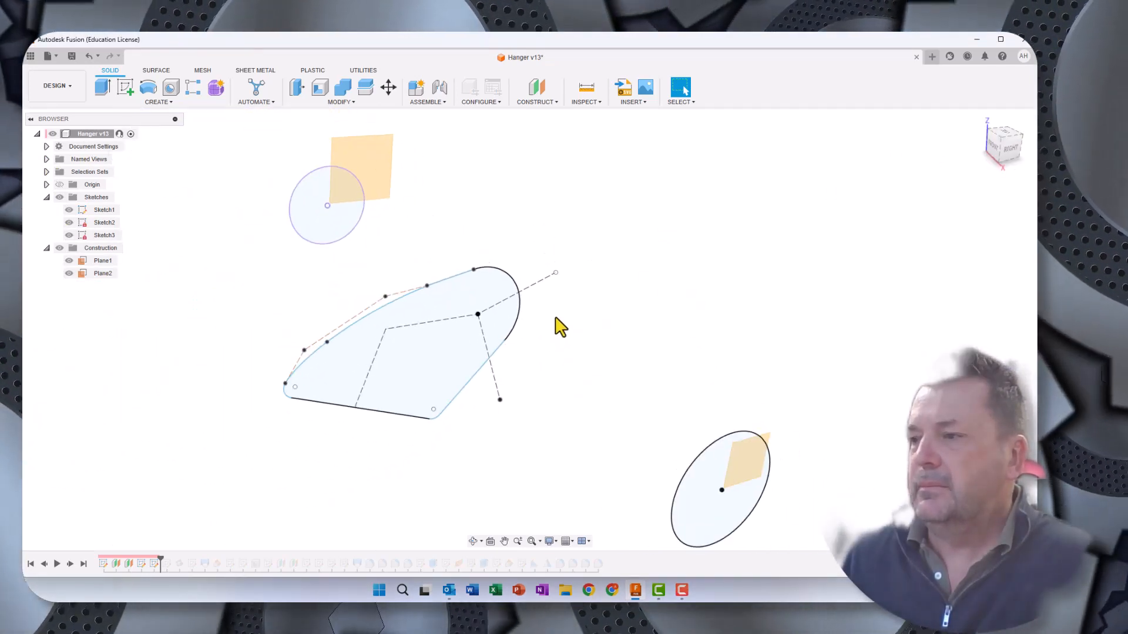
drag(1002, 158, 1021, 160)
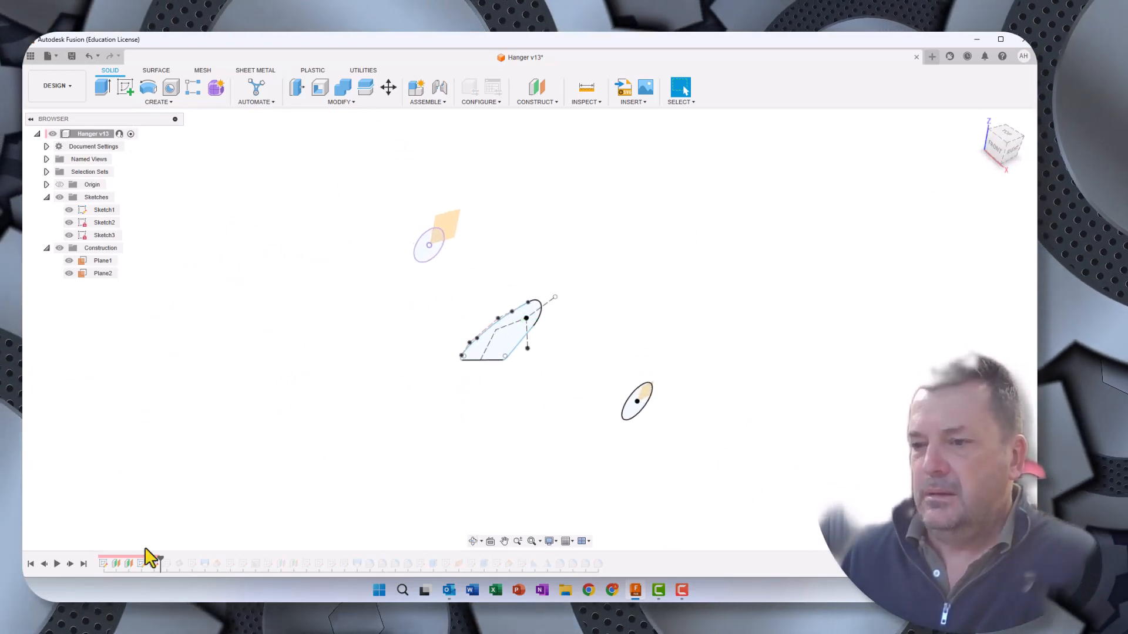
- Advance the history past the fourth sketch and open Sketch4 for editing to examine its spline and dimensions
click(71, 564)
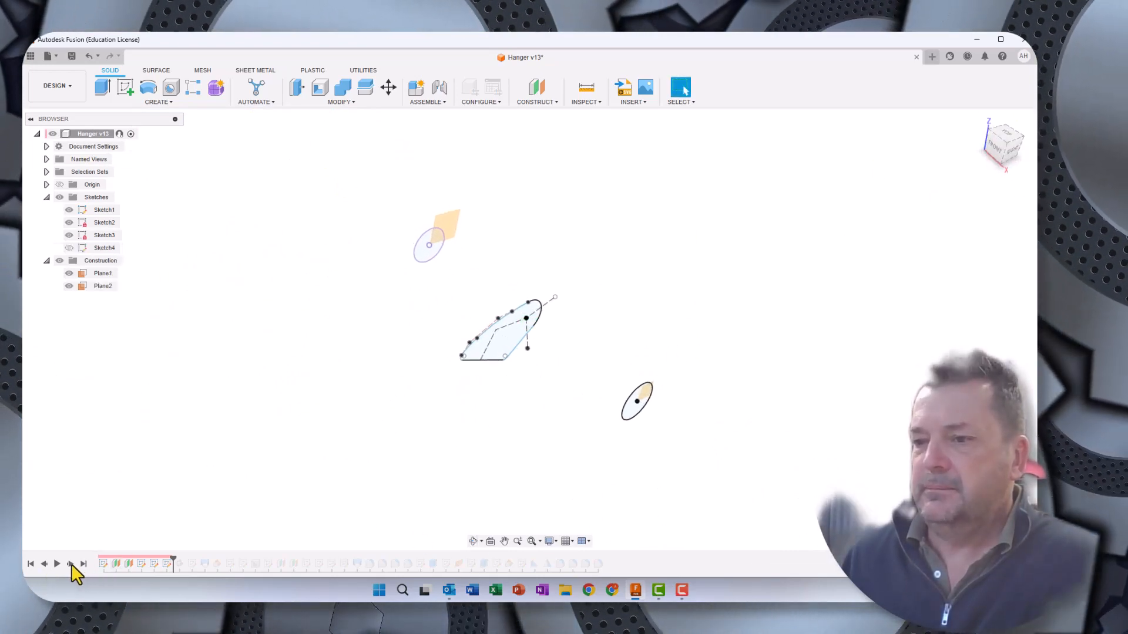
click(165, 563)
right_click(165, 563)
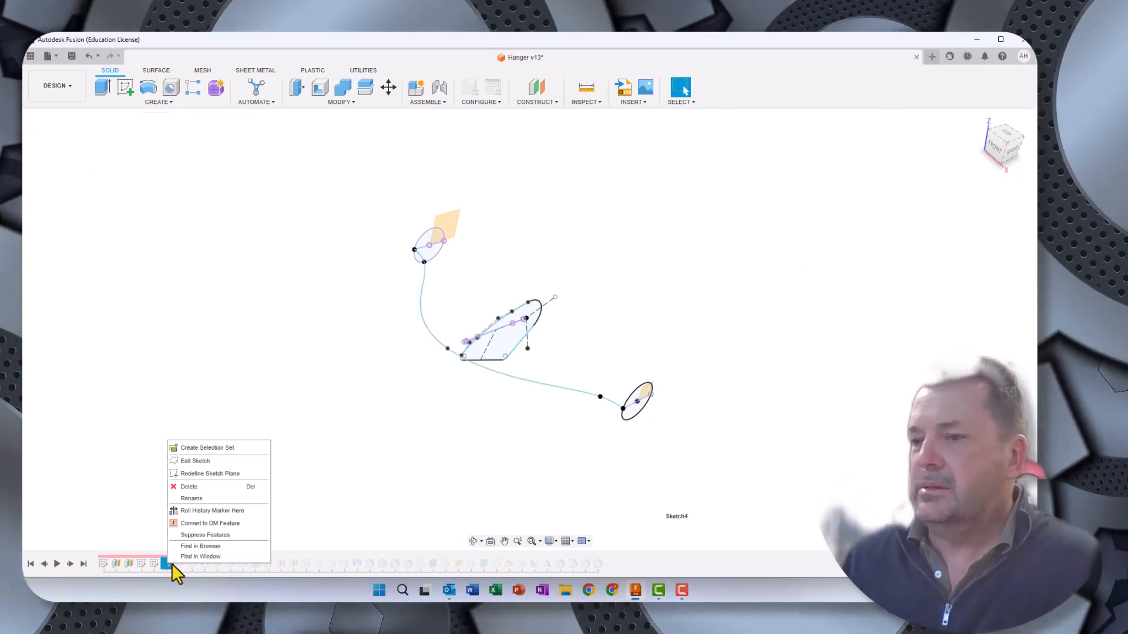
click(184, 462)
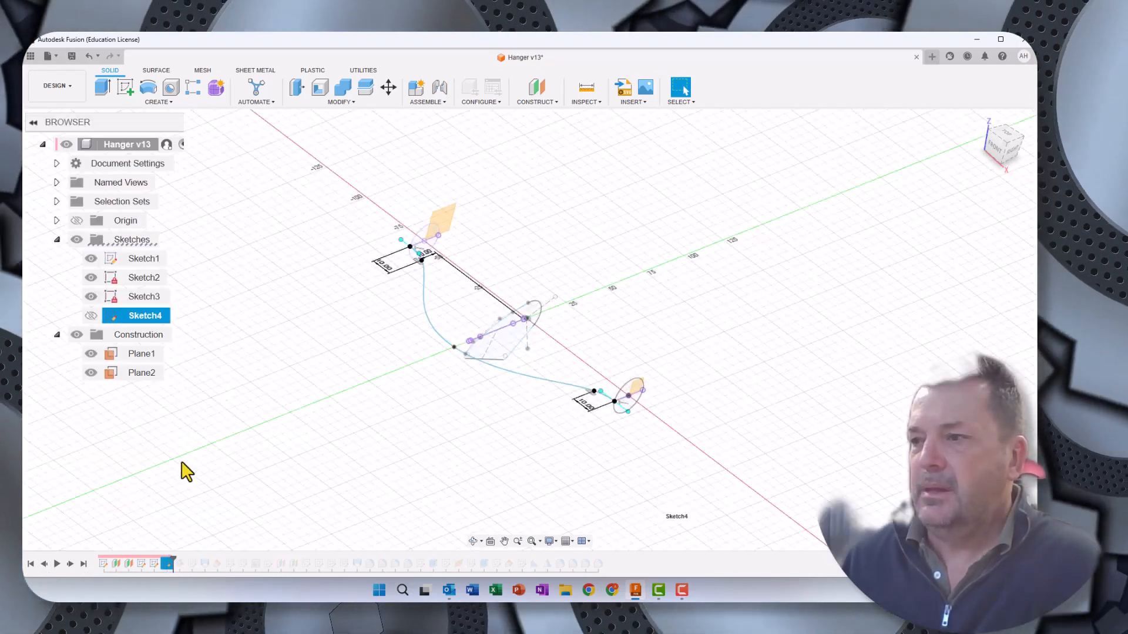
scroll(682, 429, up, 8)
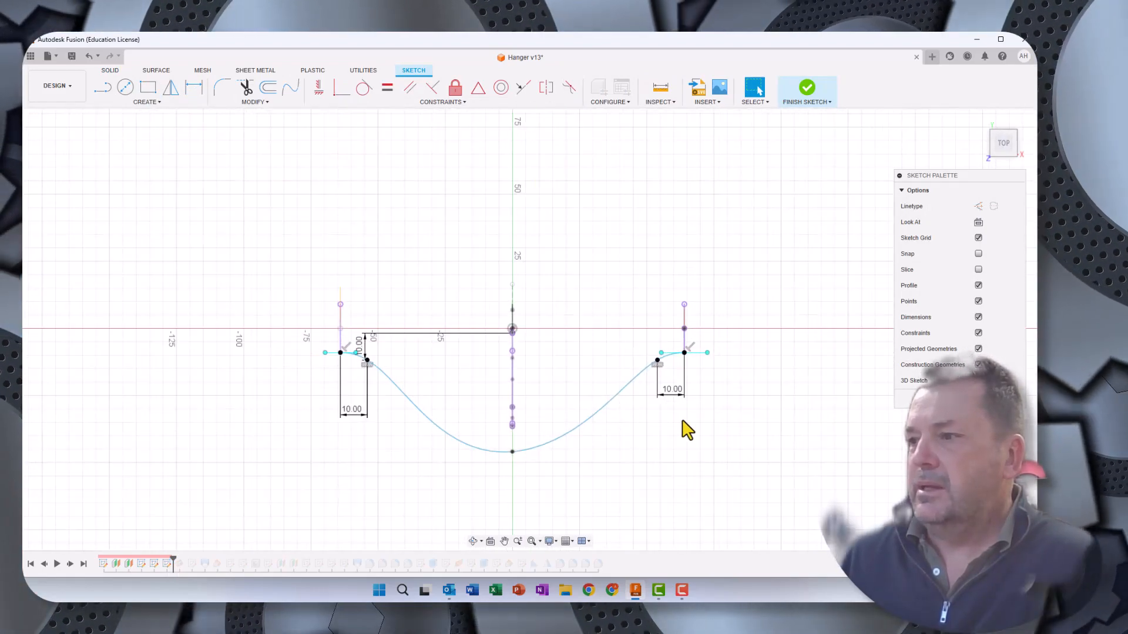
middle_drag(650, 433, 715, 341)
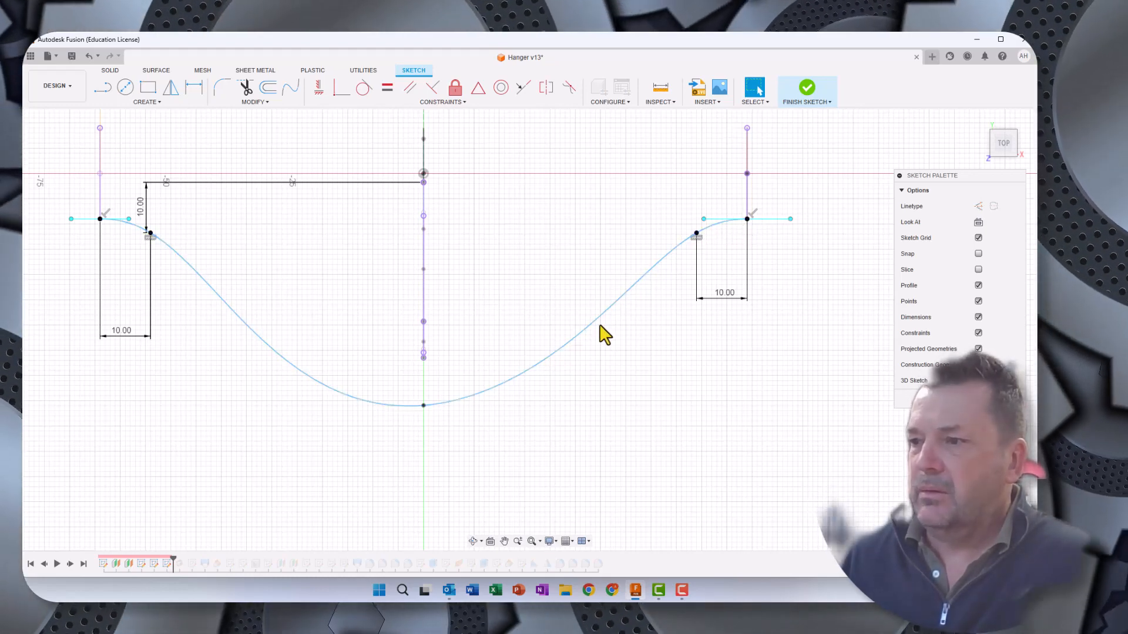
- Level the tangent handle at the spline's lowest middle point in Sketch4 and finish the sketch
click(424, 409)
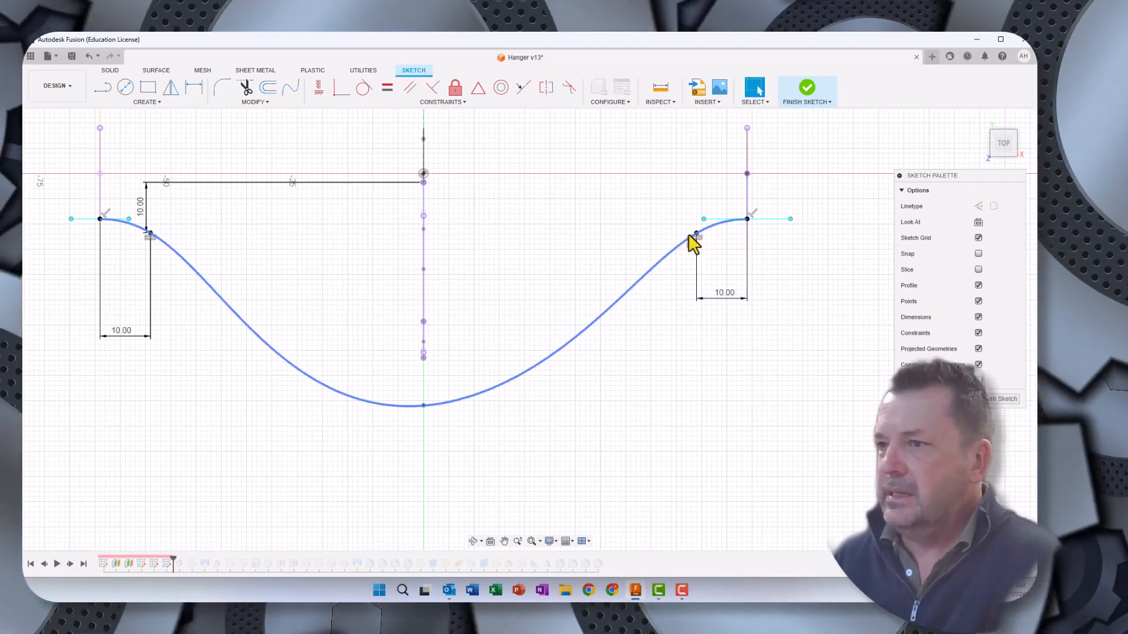
click(390, 407)
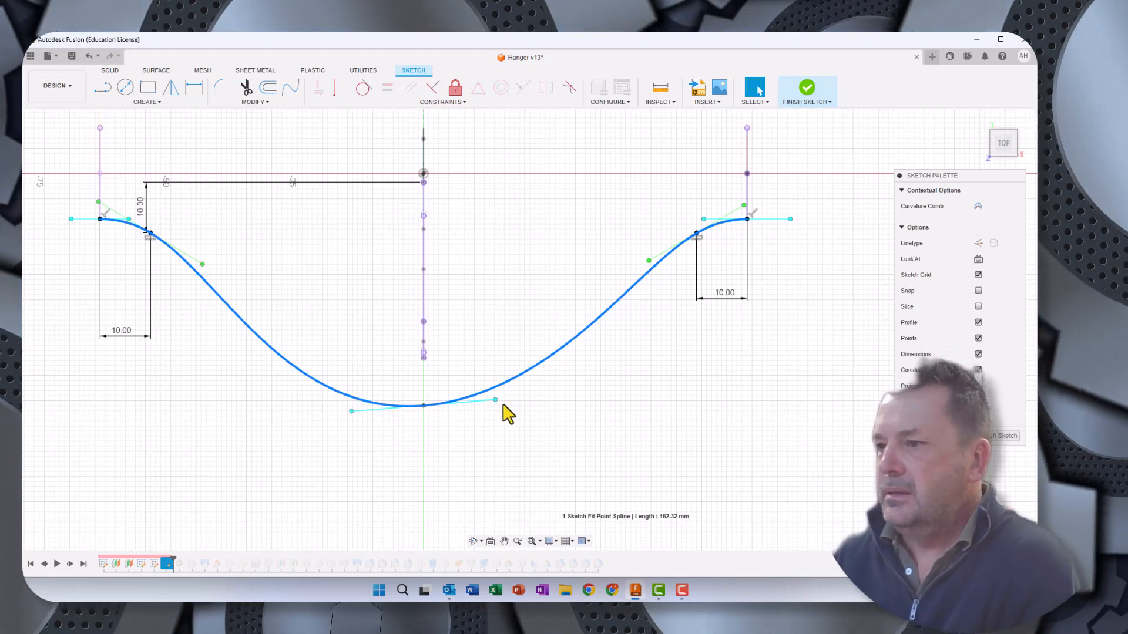
click(495, 405)
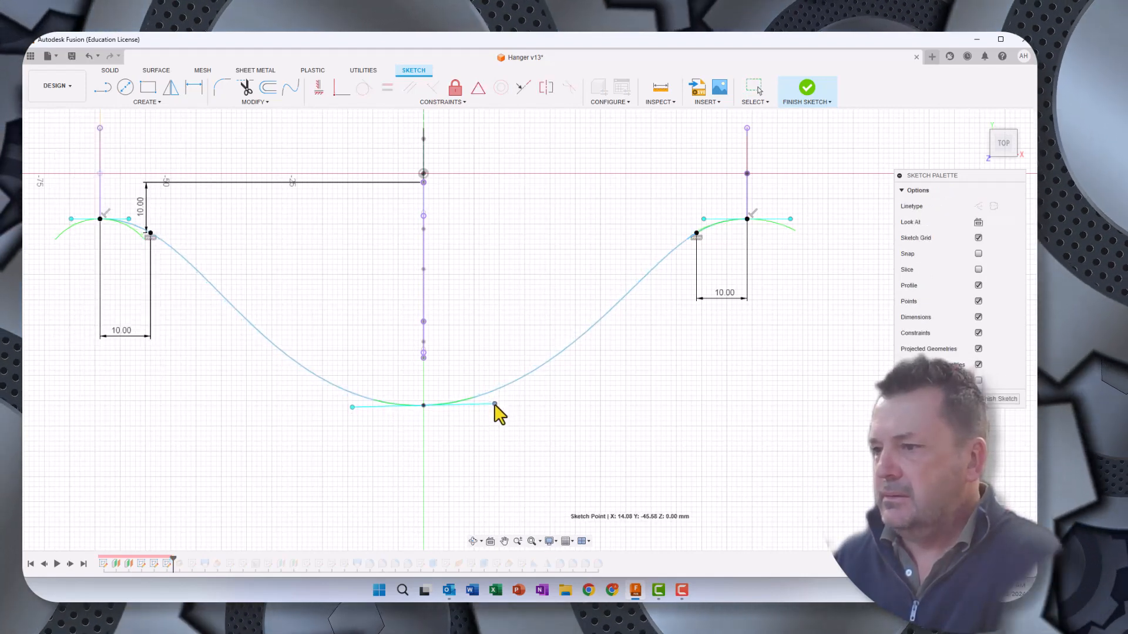
drag(495, 405, 494, 406)
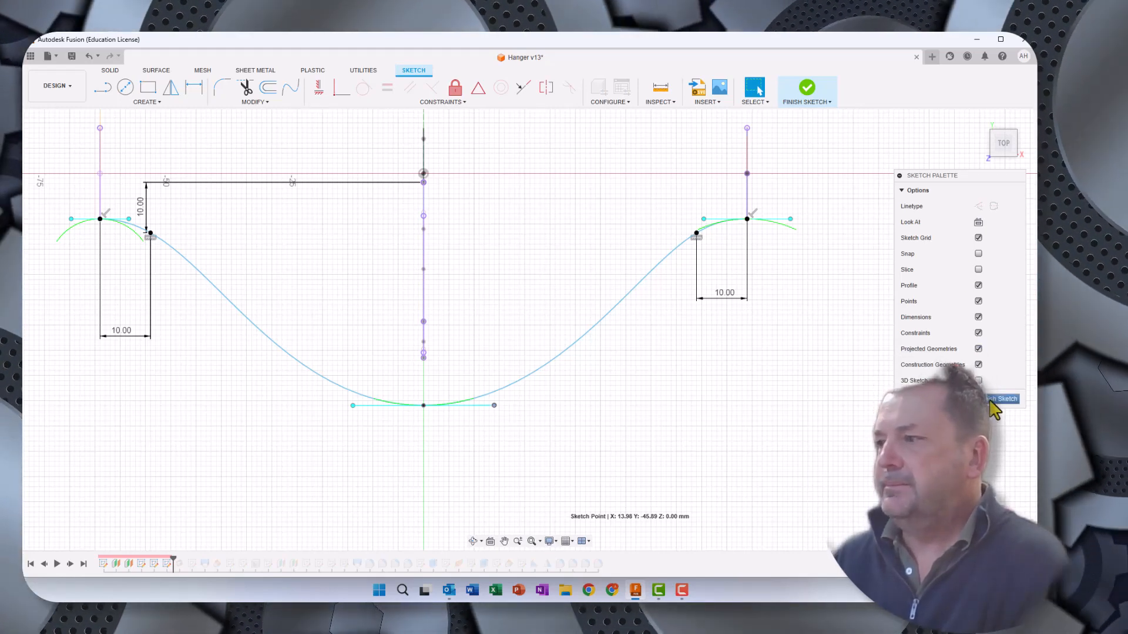
click(991, 401)
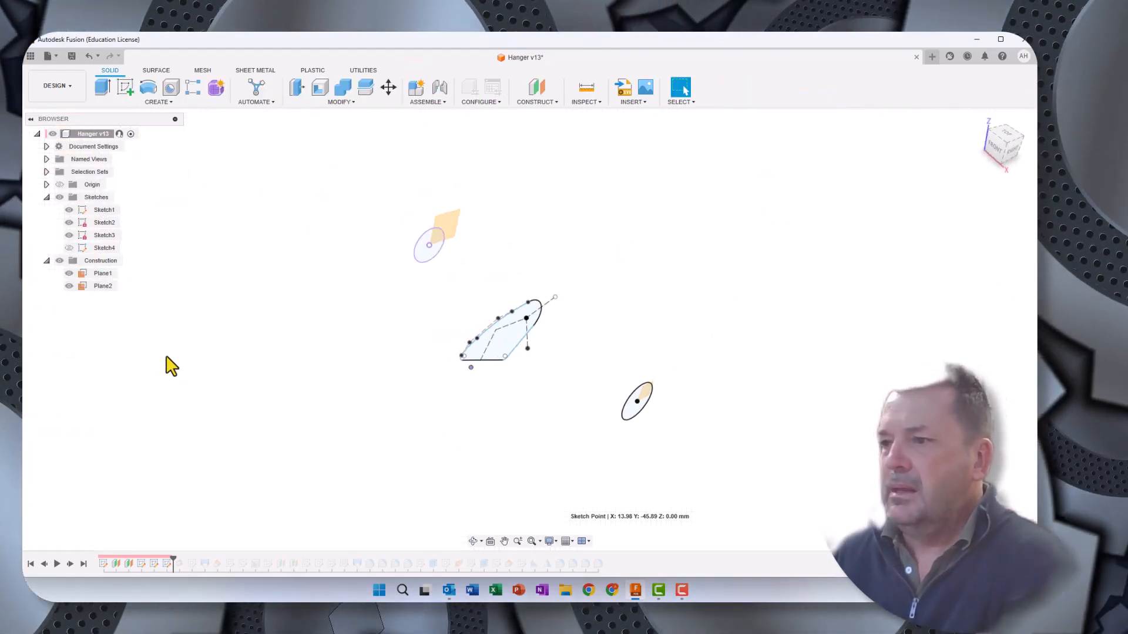
- Advance the history past the third construction plane and review the three sketch points that define Plane3 with Plane Through Three Points
click(71, 563)
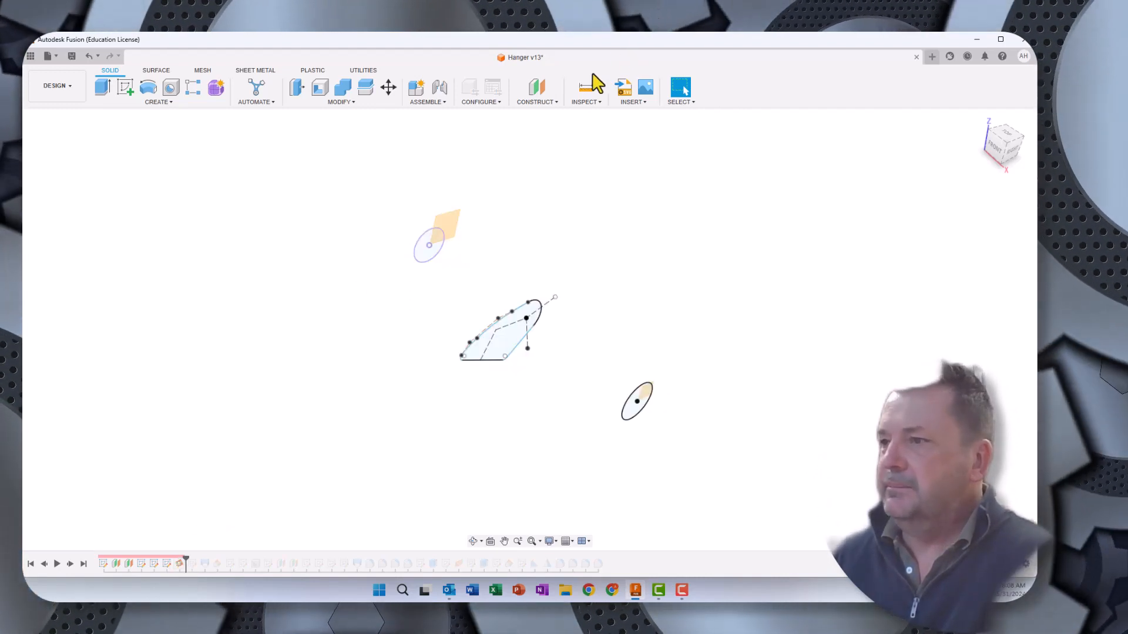
click(546, 105)
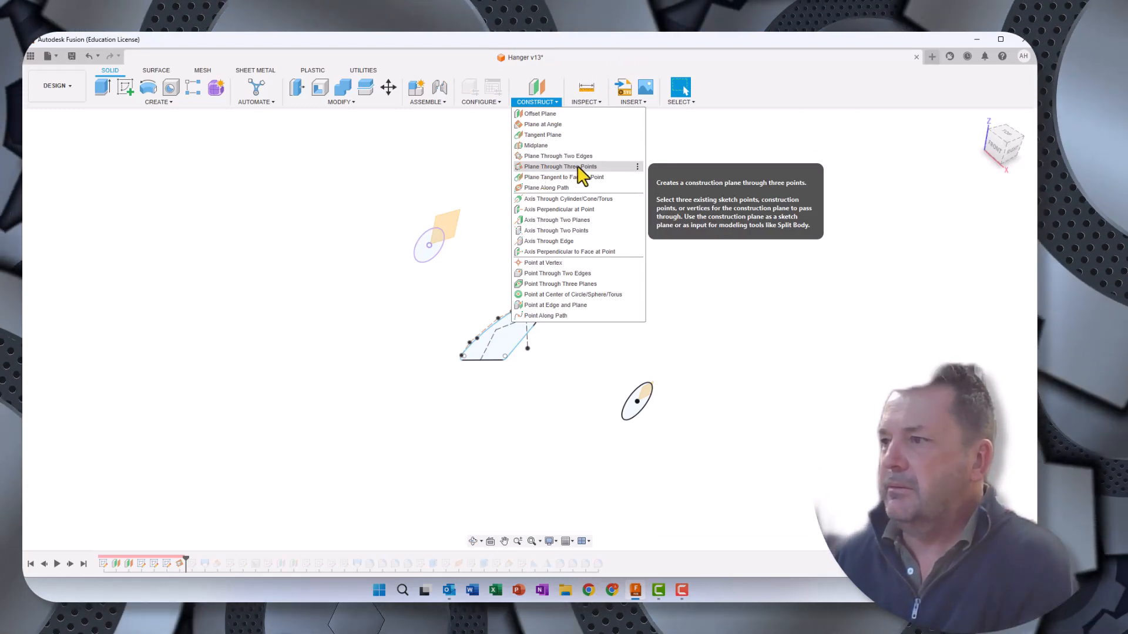
click(179, 564)
right_click(179, 564)
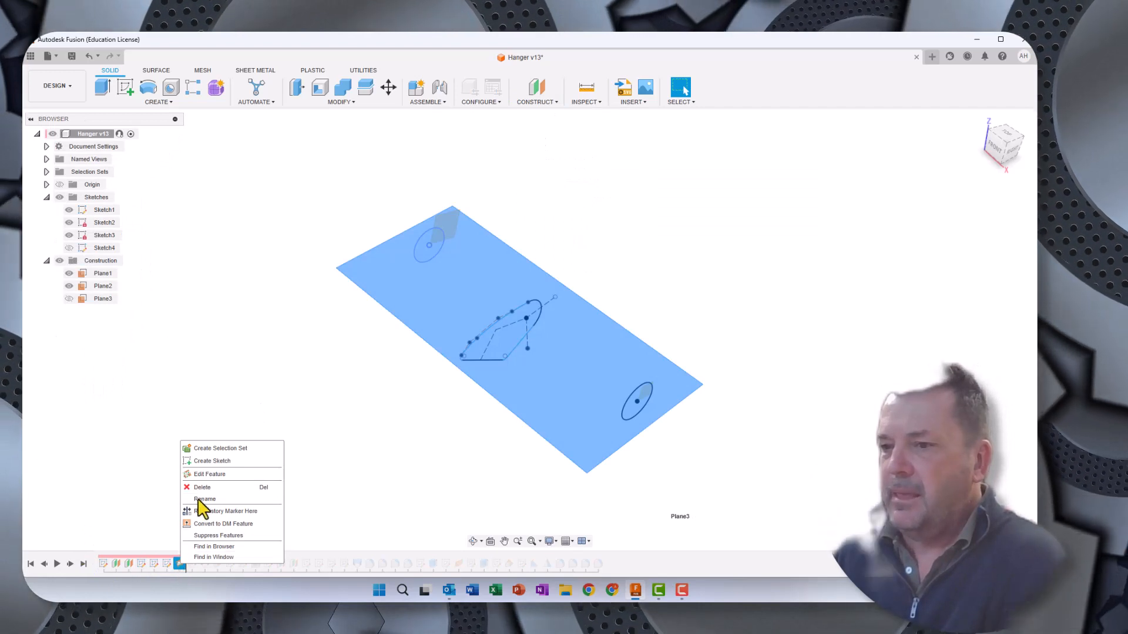
click(205, 477)
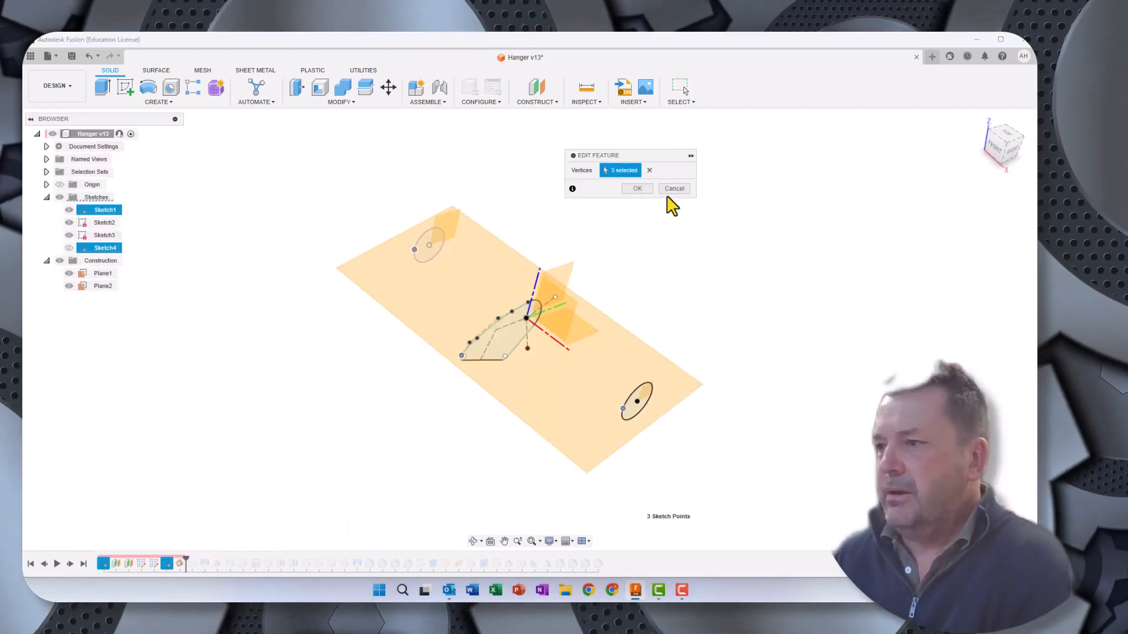
scroll(441, 269, up, 3)
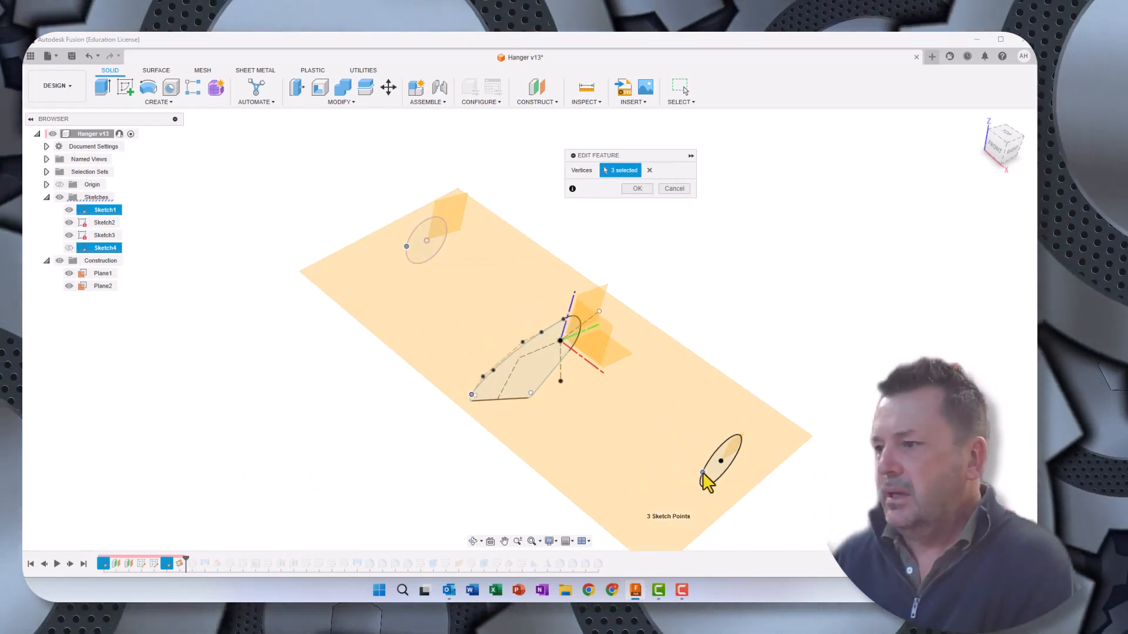
click(1012, 151)
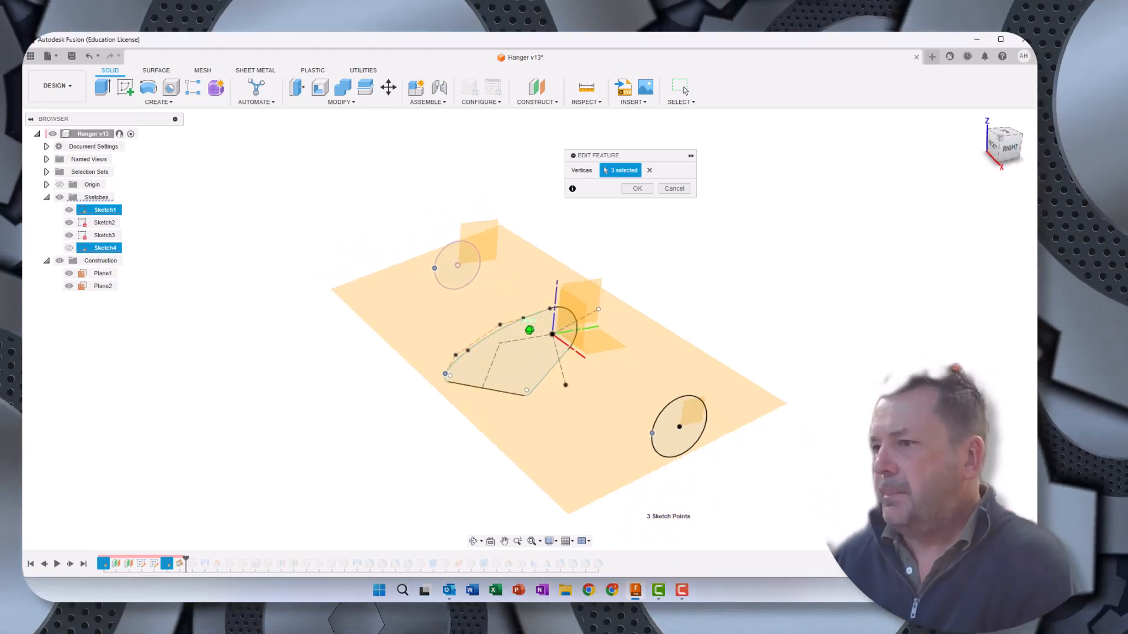
mouse_move(529, 330)
shift+middle_down()
mouse_move(509, 329)
mouse_move(507, 339)
mouse_move(507, 324)
mouse_move(670, 335)
shift+middle_up()
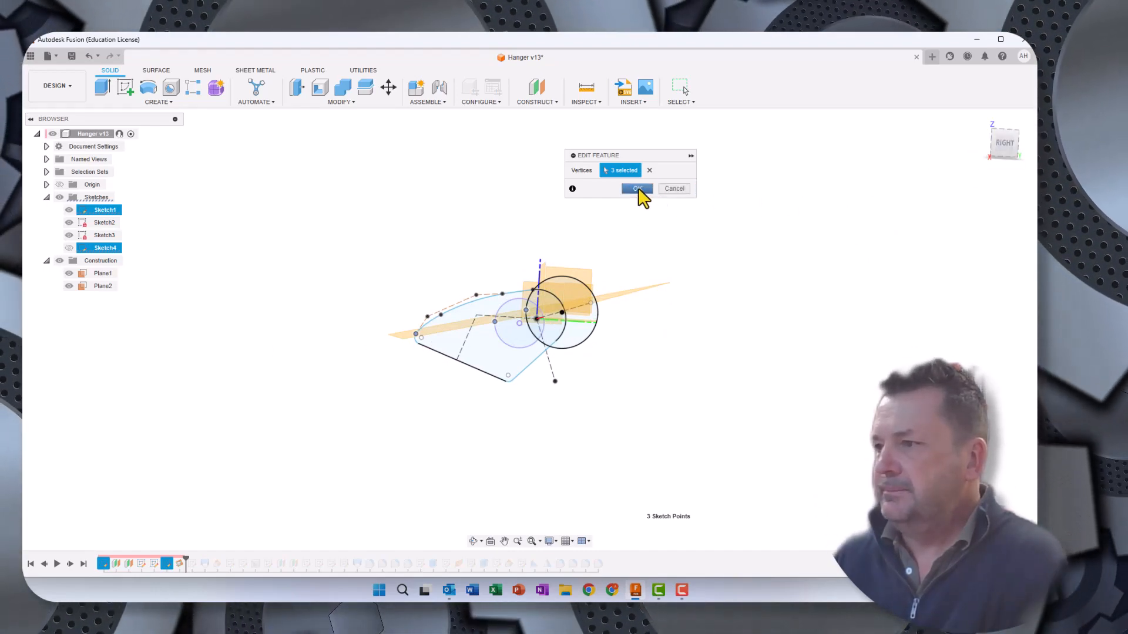
click(638, 189)
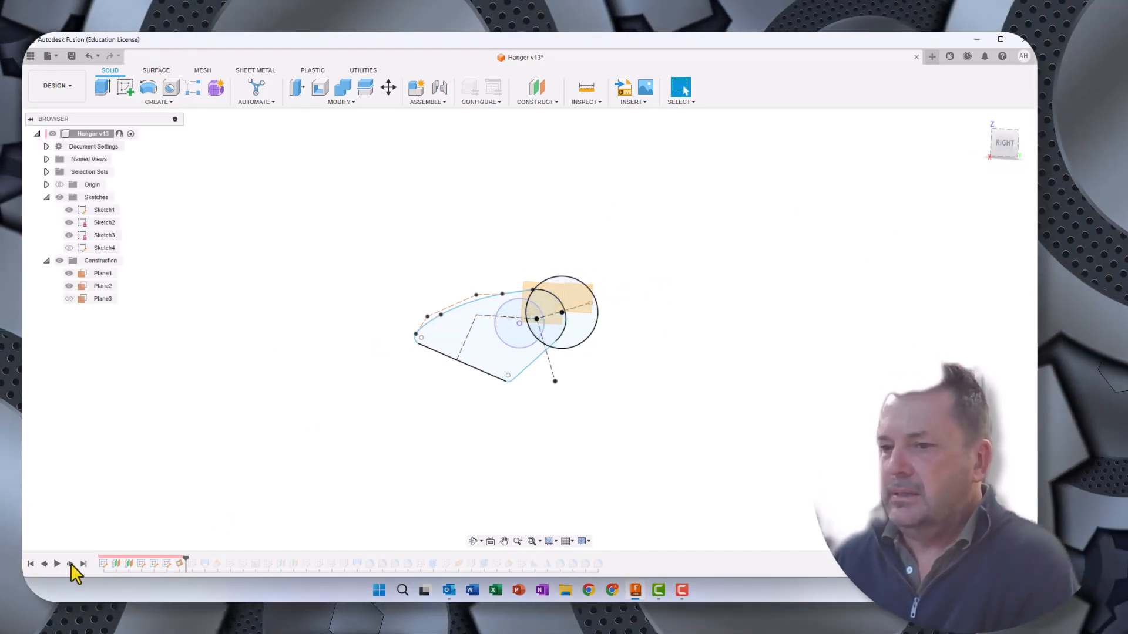
- Advance the history past the fifth sketch and preview Sketch5 in relation to the profile and circles
click(70, 562)
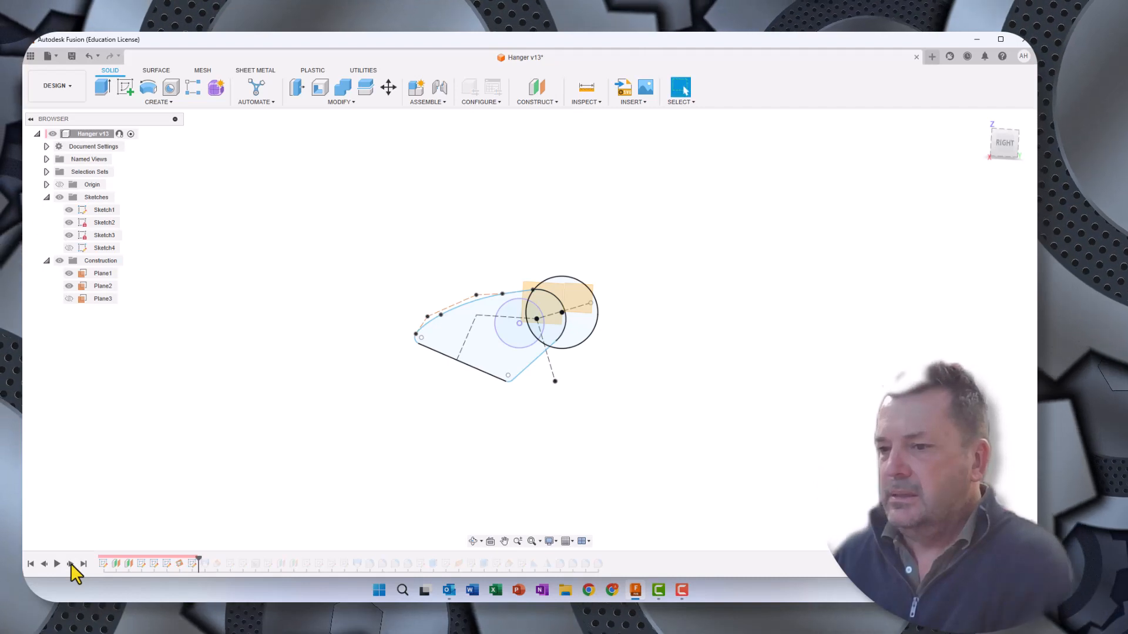
click(192, 565)
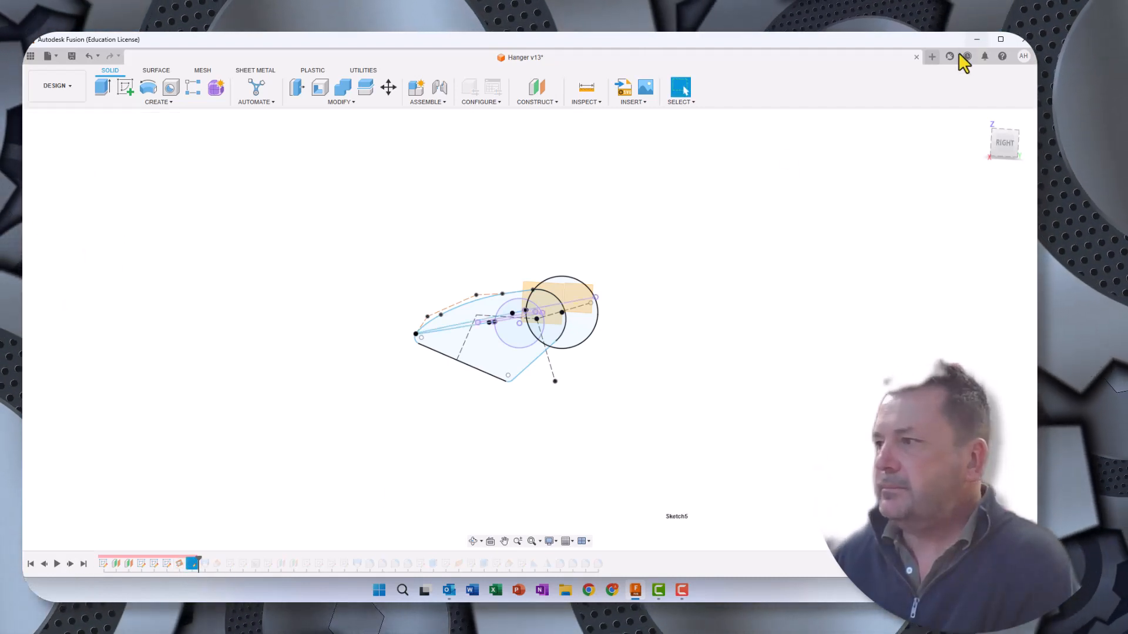
drag(1011, 155, 1027, 153)
click(635, 264)
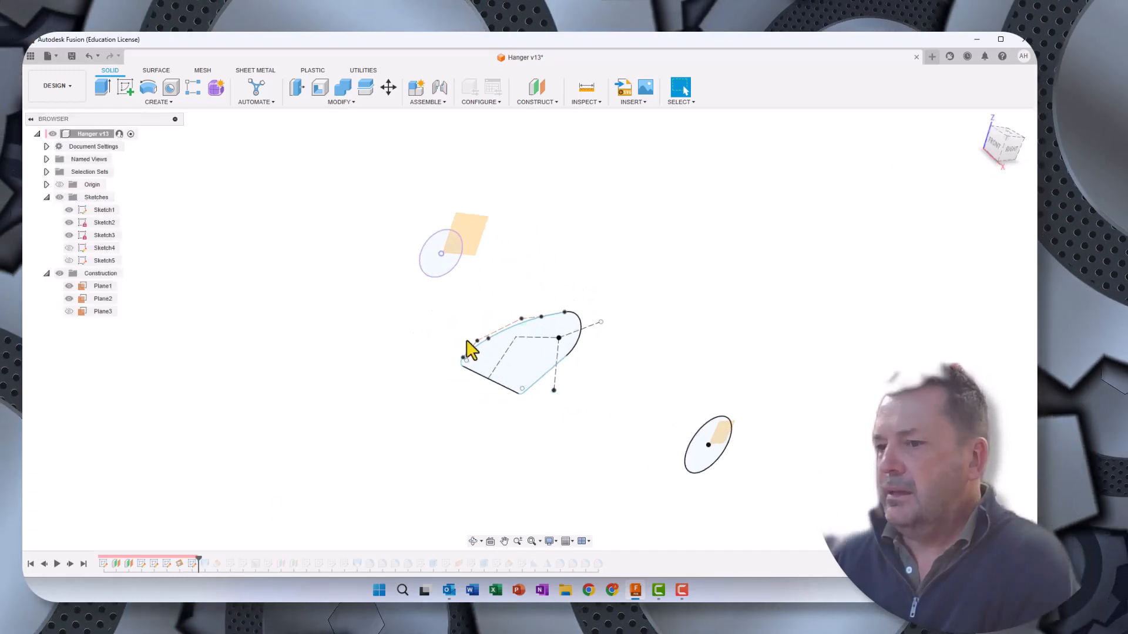
- Open Sketch5 for editing to examine its spline and end tangent handles, and finish the sketch
click(192, 565)
right_click(191, 565)
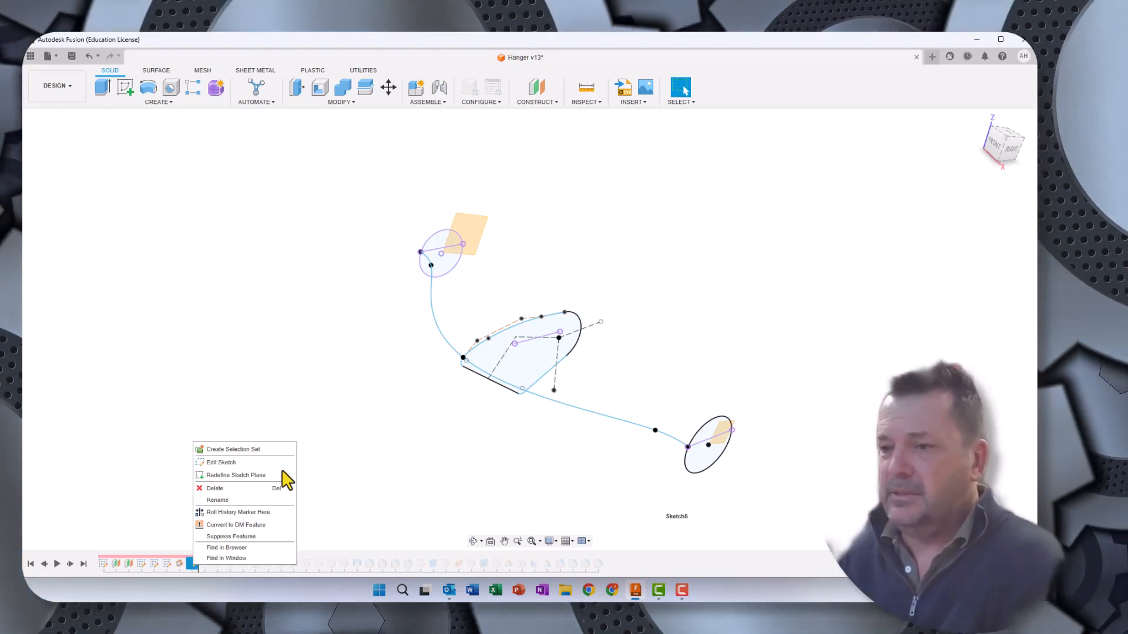
click(221, 463)
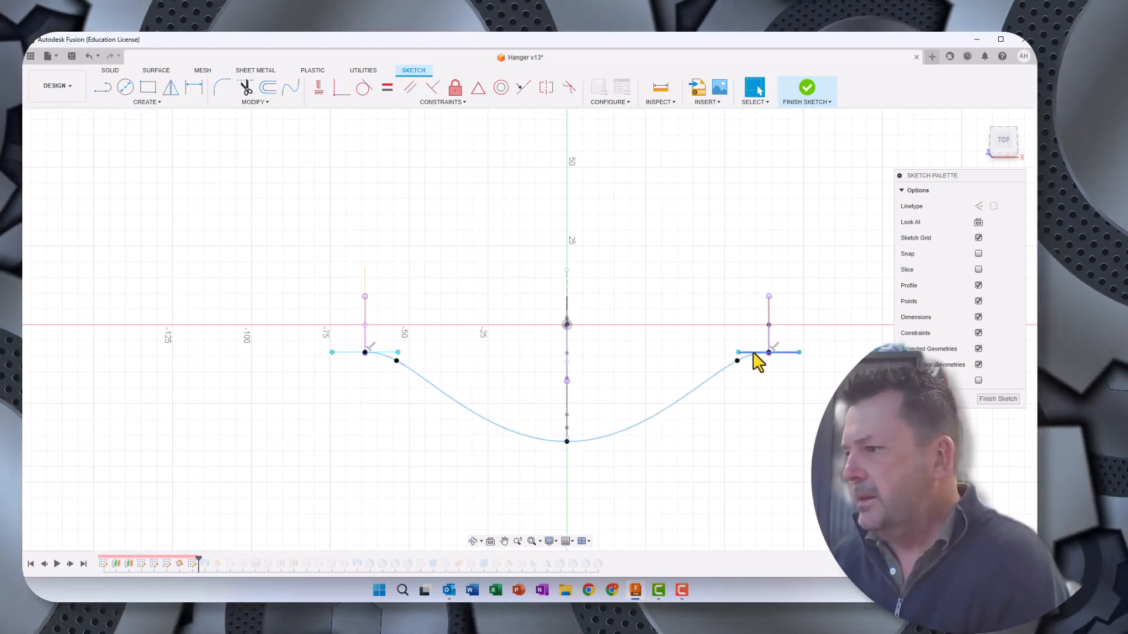
click(810, 93)
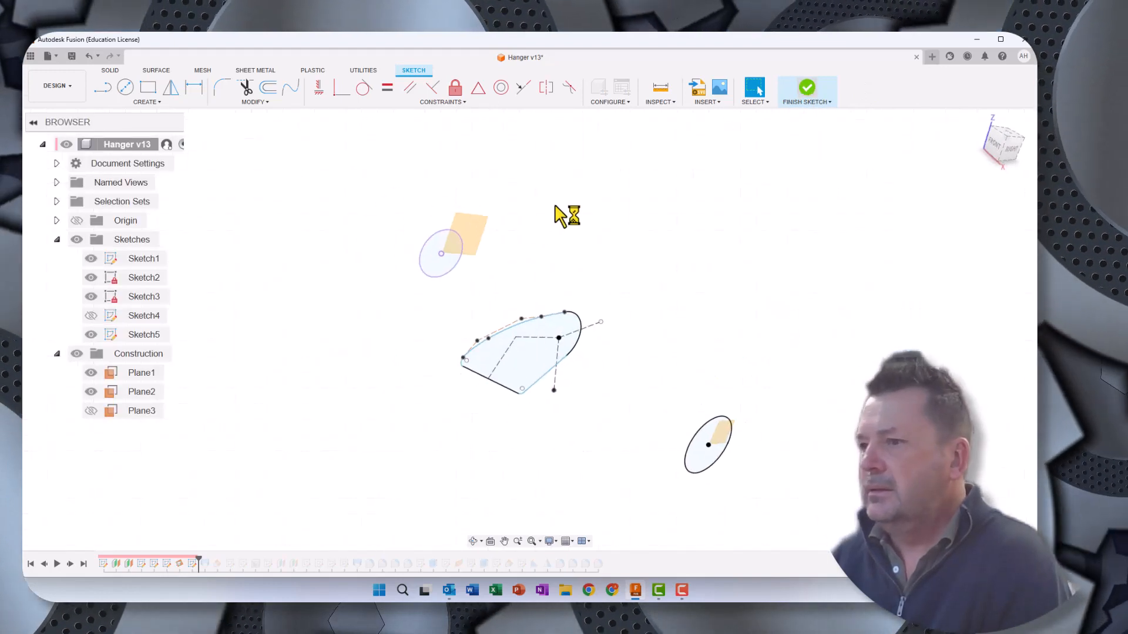
- Show Sketch4 and Sketch5 together and view both splines alongside the profile and end circles
click(69, 249)
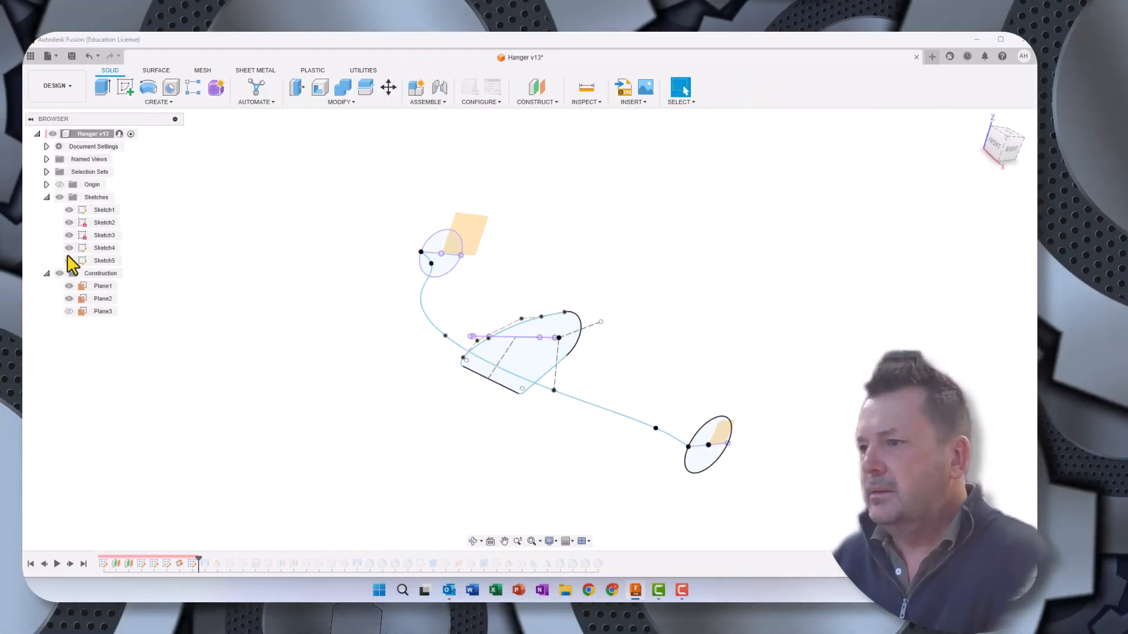
click(69, 260)
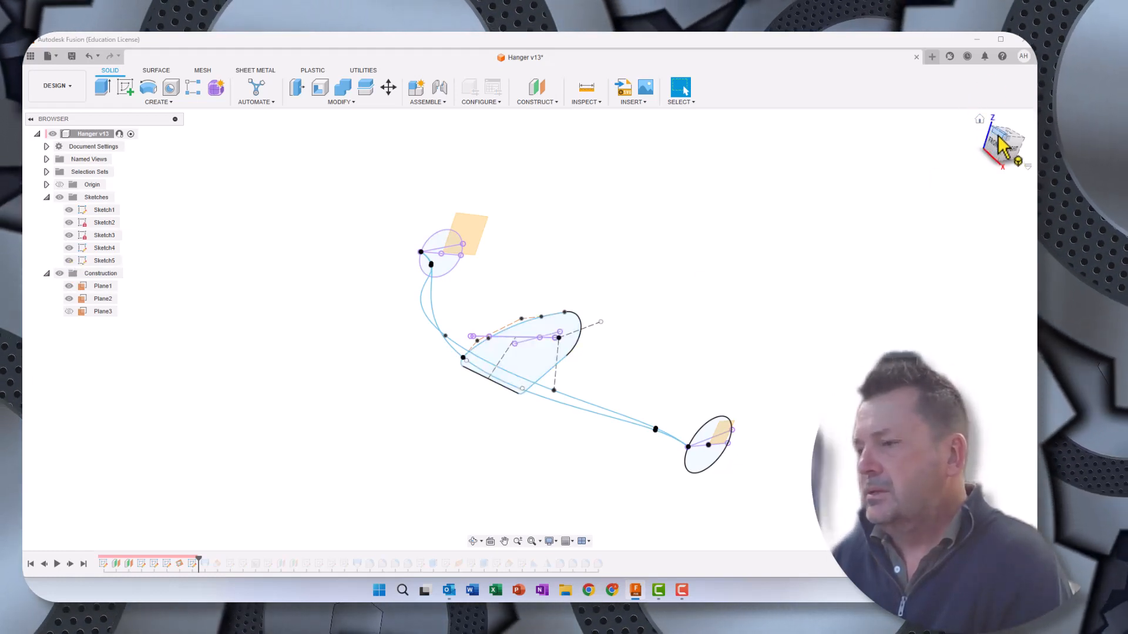
drag(999, 137, 1028, 147)
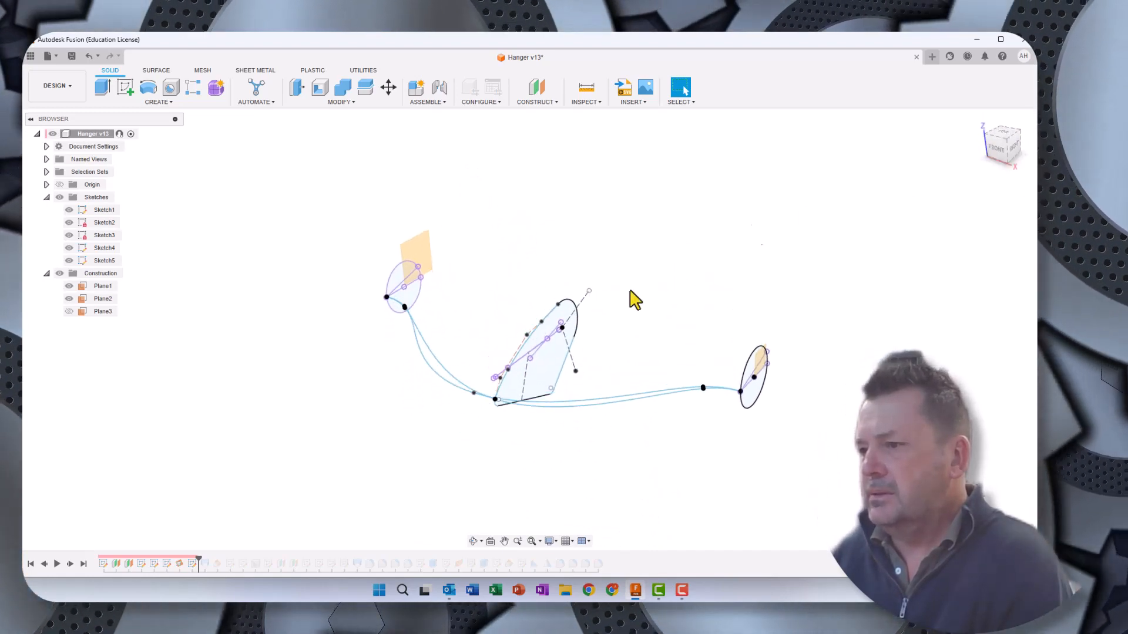
- Switch Sketch4's visibility off and on repeatedly to compare its spline with the one in Sketch5
click(69, 235)
click(69, 235)
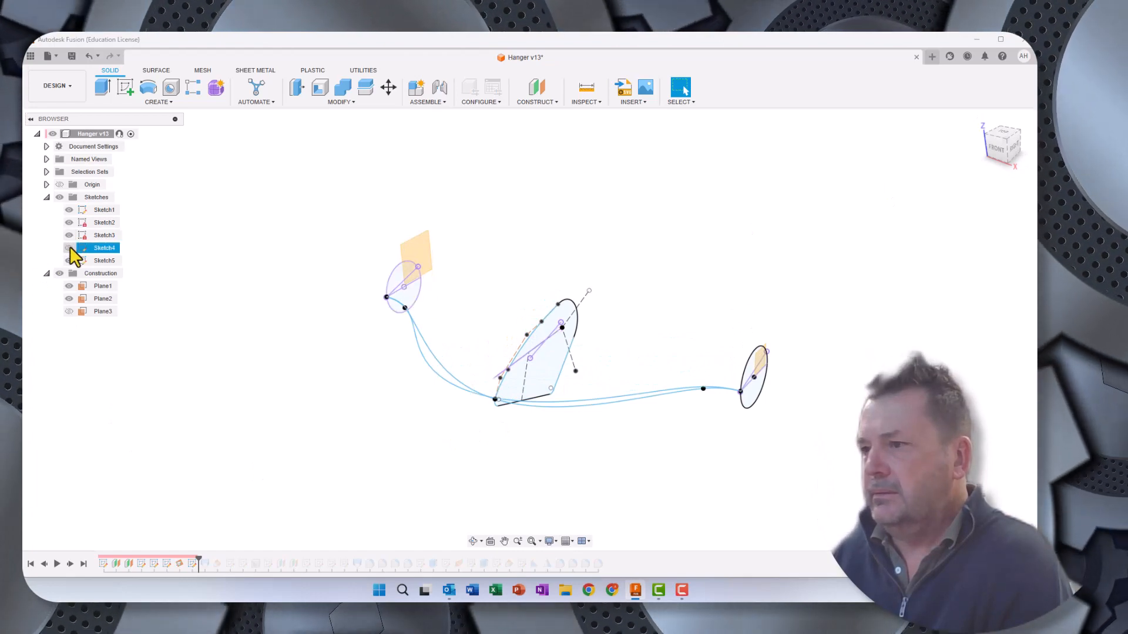
click(69, 248)
click(69, 248)
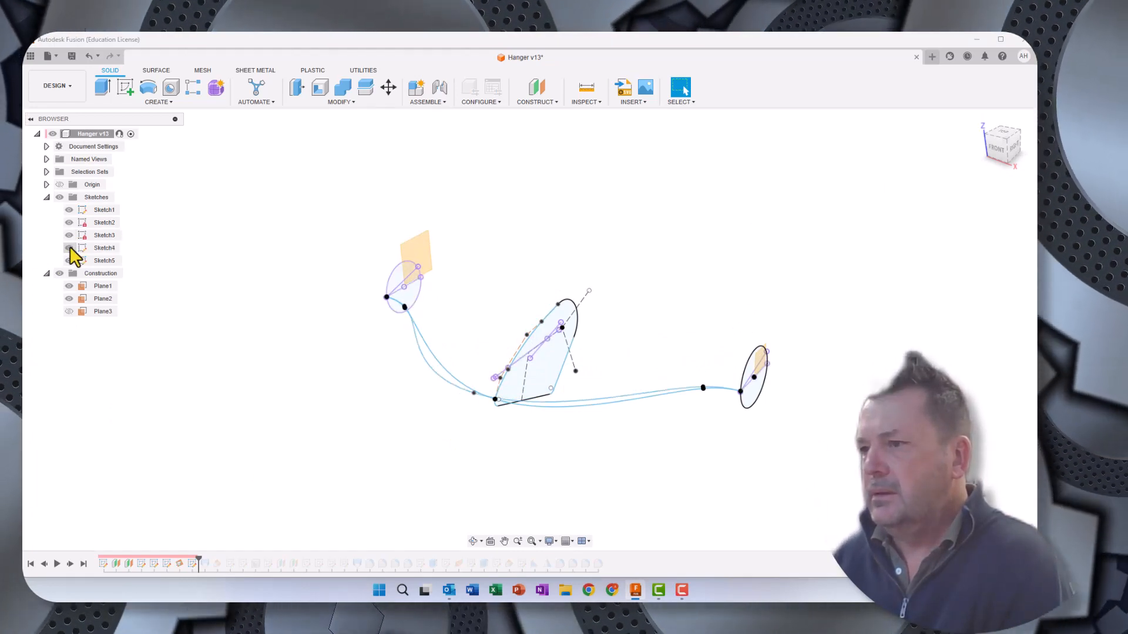
click(70, 248)
click(69, 248)
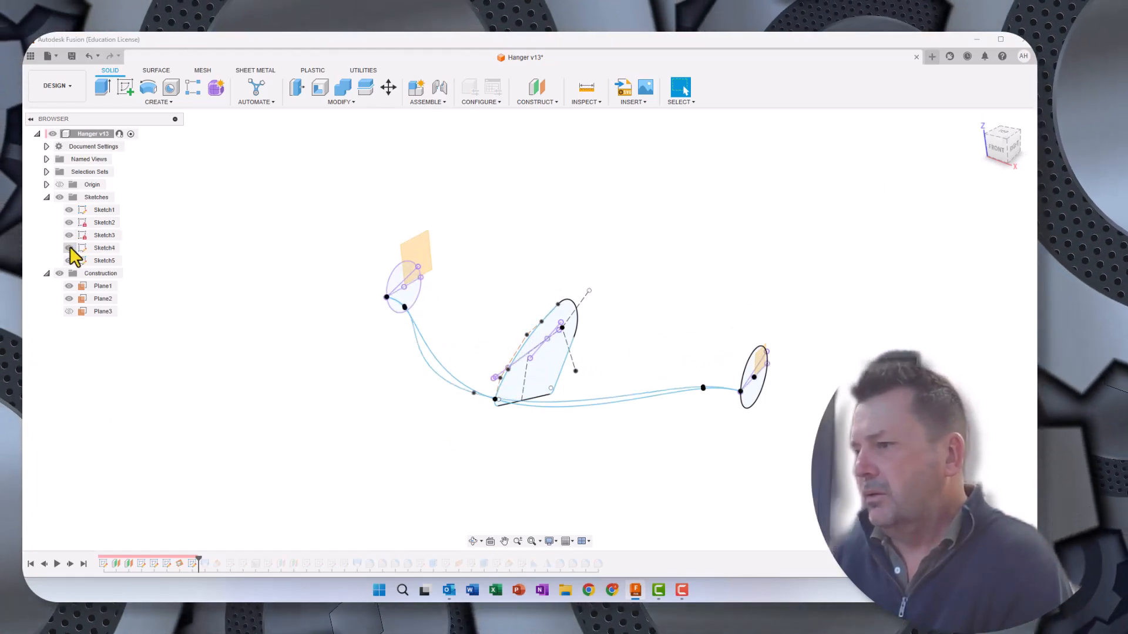
click(69, 248)
click(70, 248)
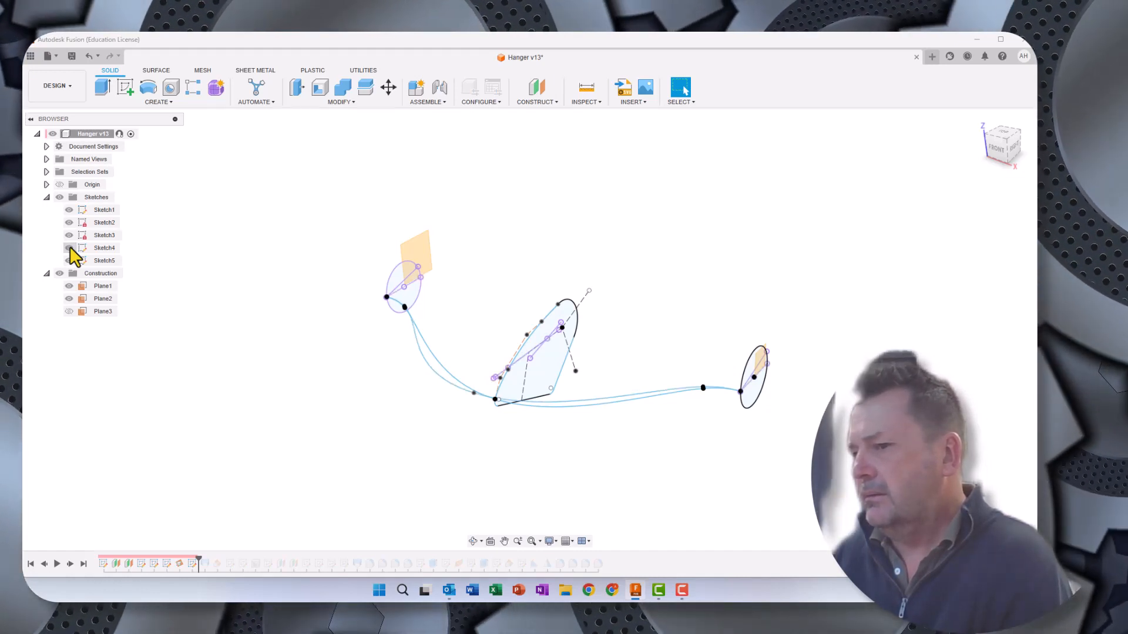
- Advance the history past the first loft and select the Sketch4 spline to compare it with the lofted body
click(70, 563)
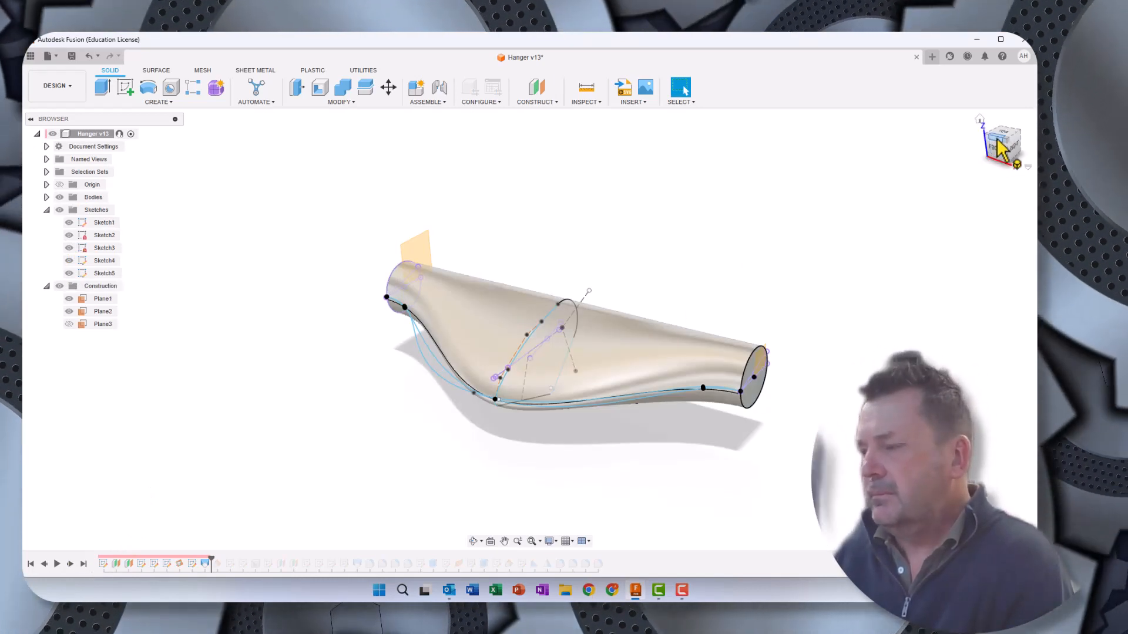
drag(983, 150, 997, 180)
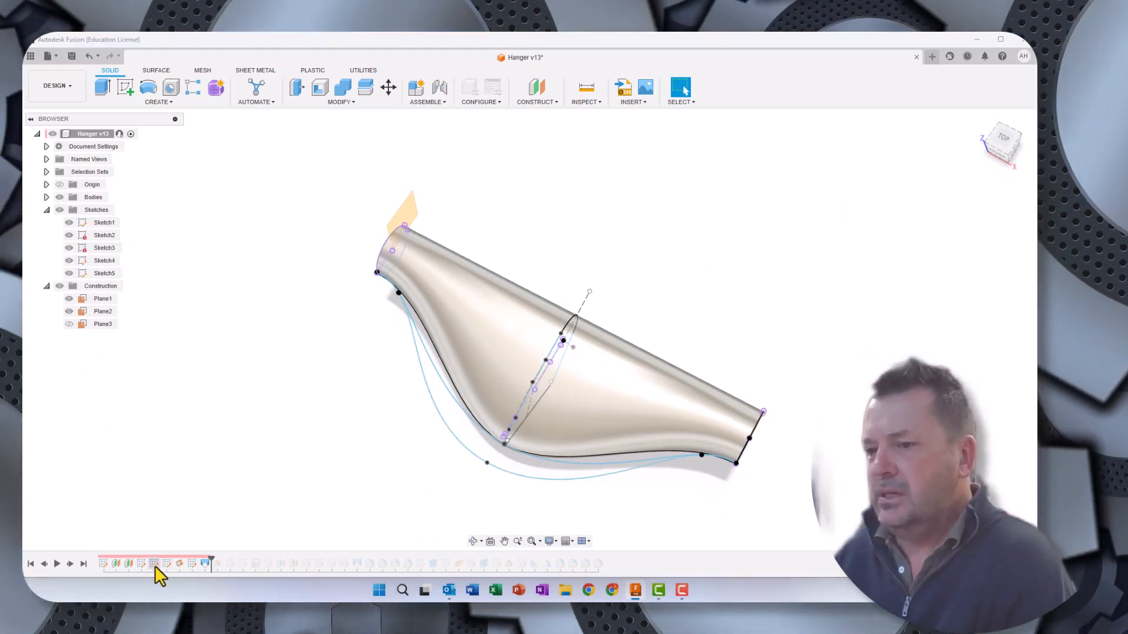
click(448, 429)
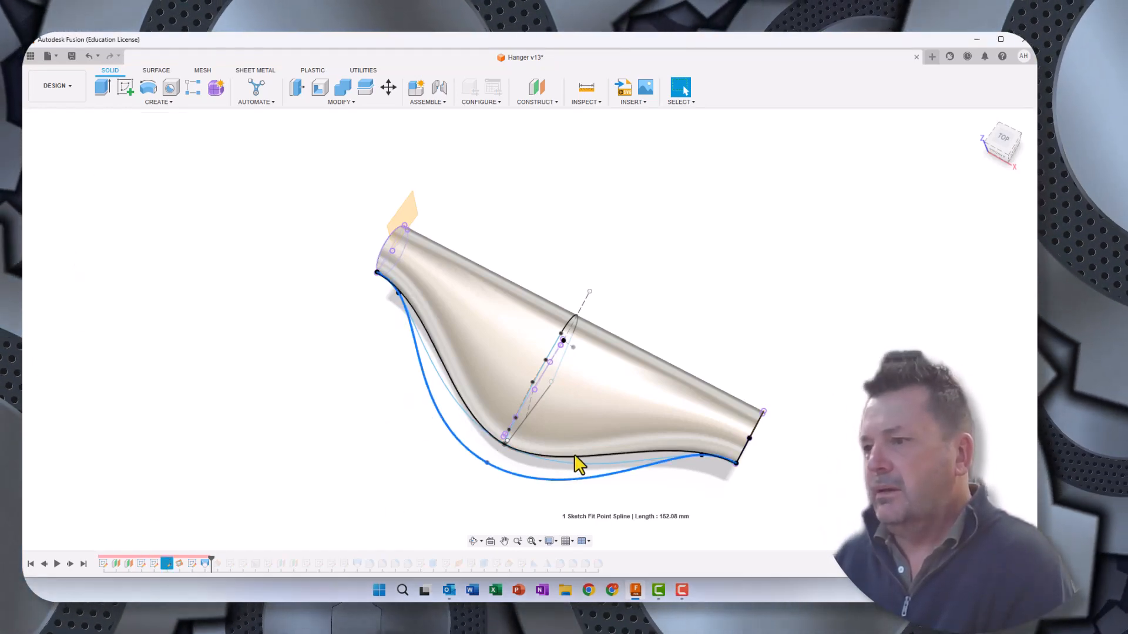
- Open Loft1 for editing and examine how its three profiles form the body
click(203, 563)
right_click(204, 563)
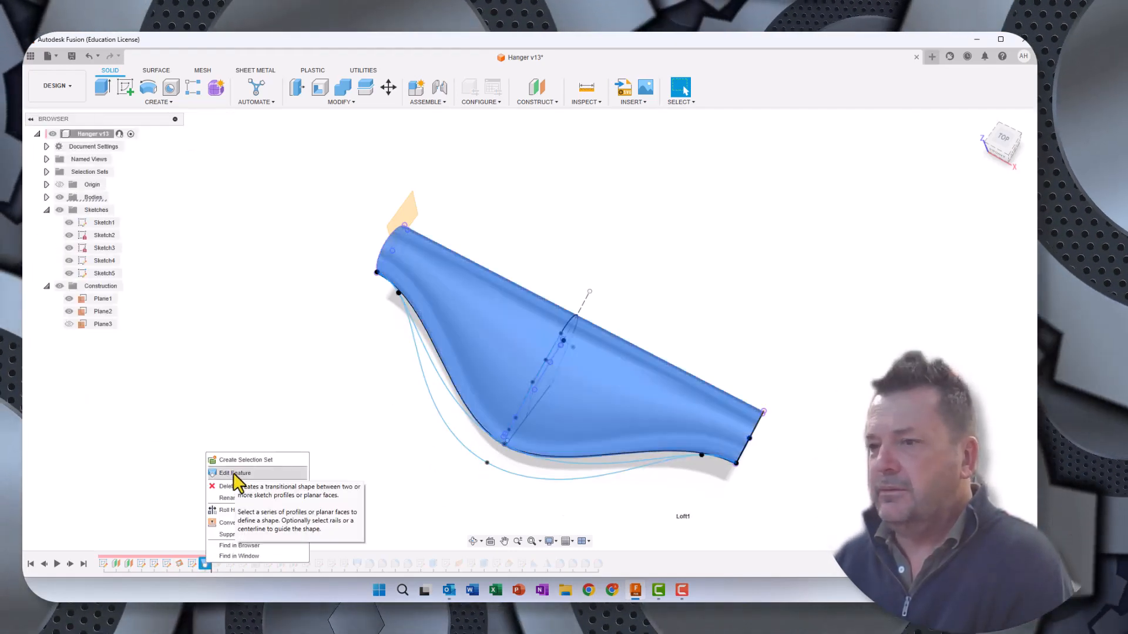
click(164, 102)
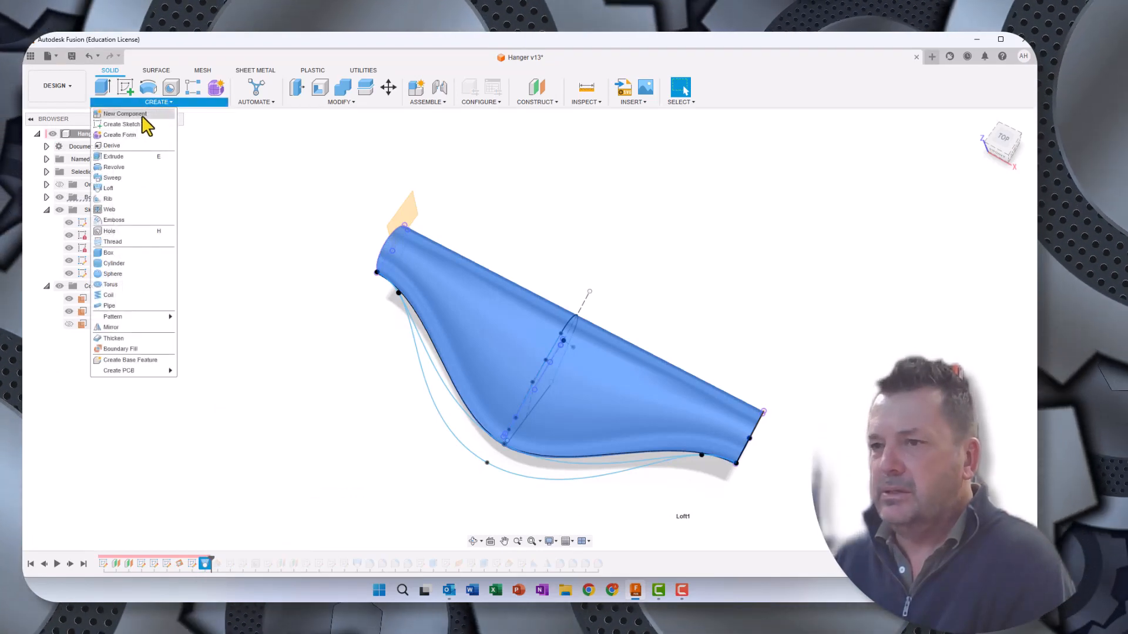
click(182, 561)
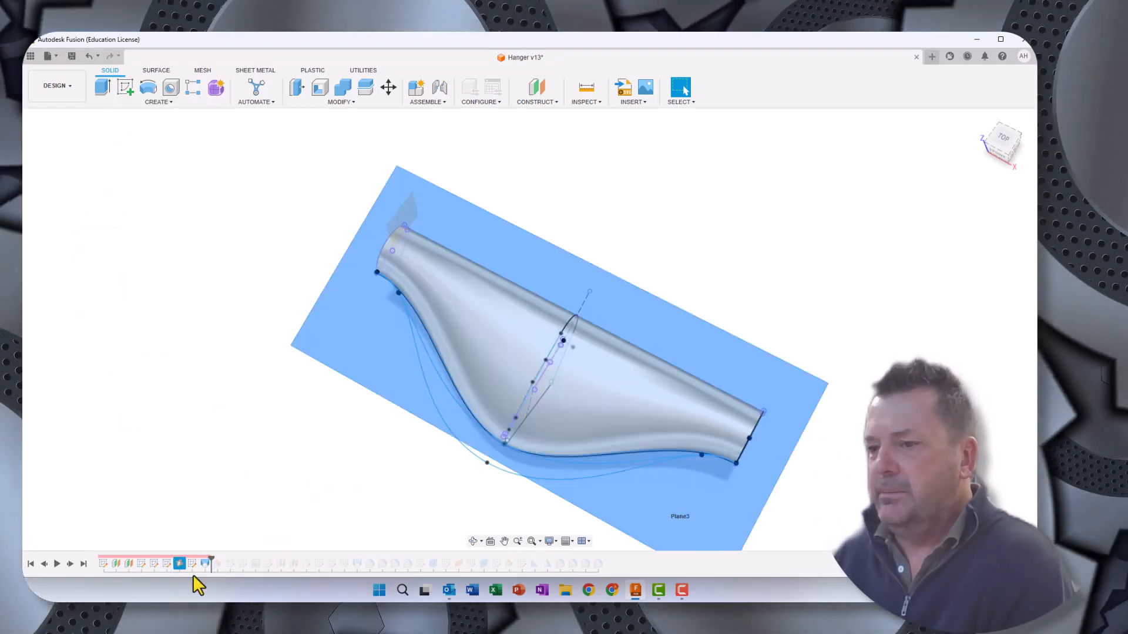
click(205, 566)
right_click(204, 565)
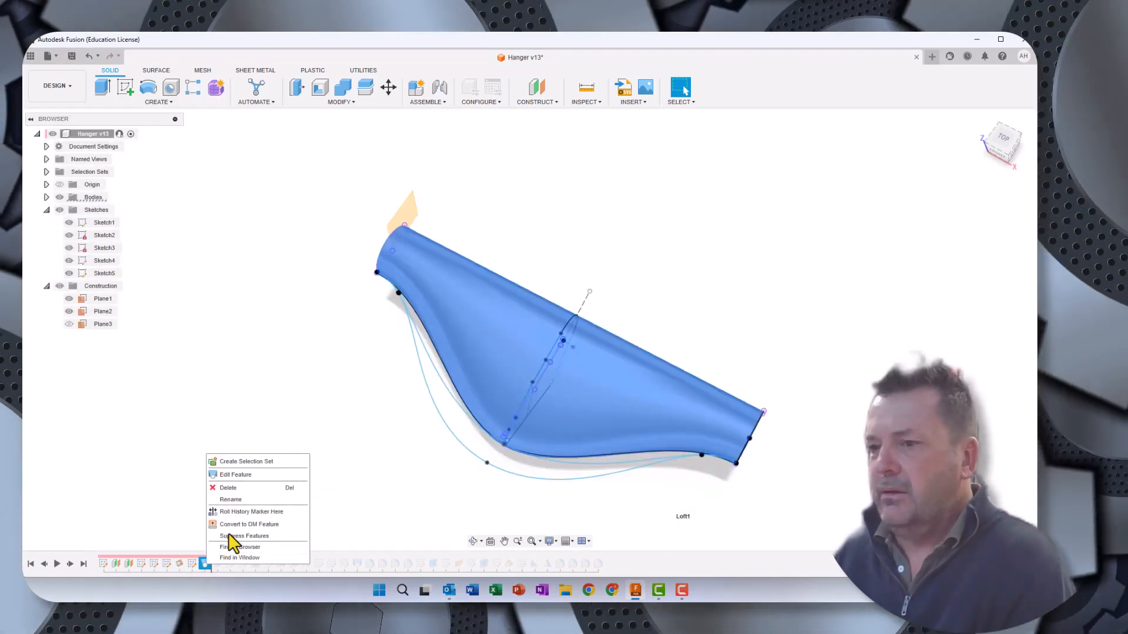
click(232, 479)
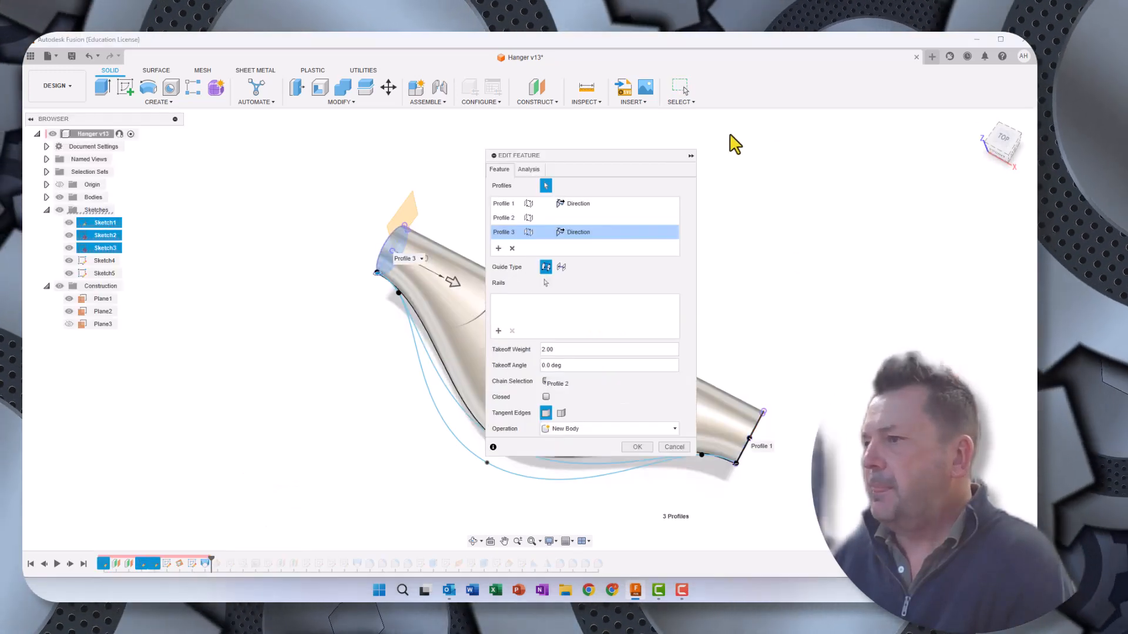
drag(615, 161, 287, 175)
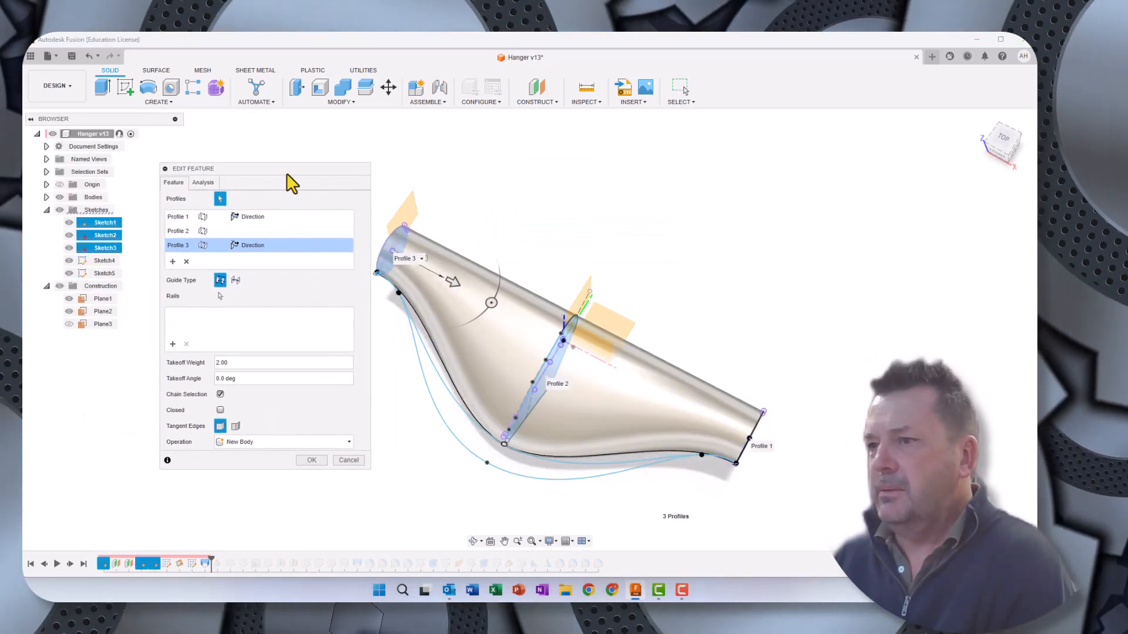
click(1019, 153)
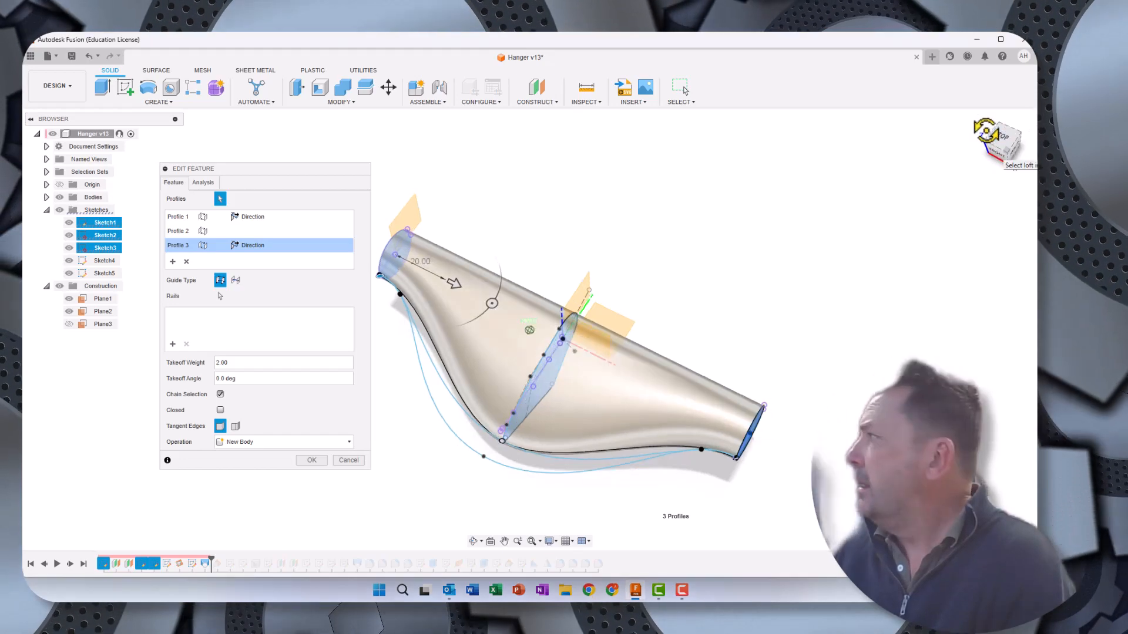
mouse_move(1001, 154)
mouse_down()
mouse_move(986, 173)
mouse_move(992, 188)
mouse_up()
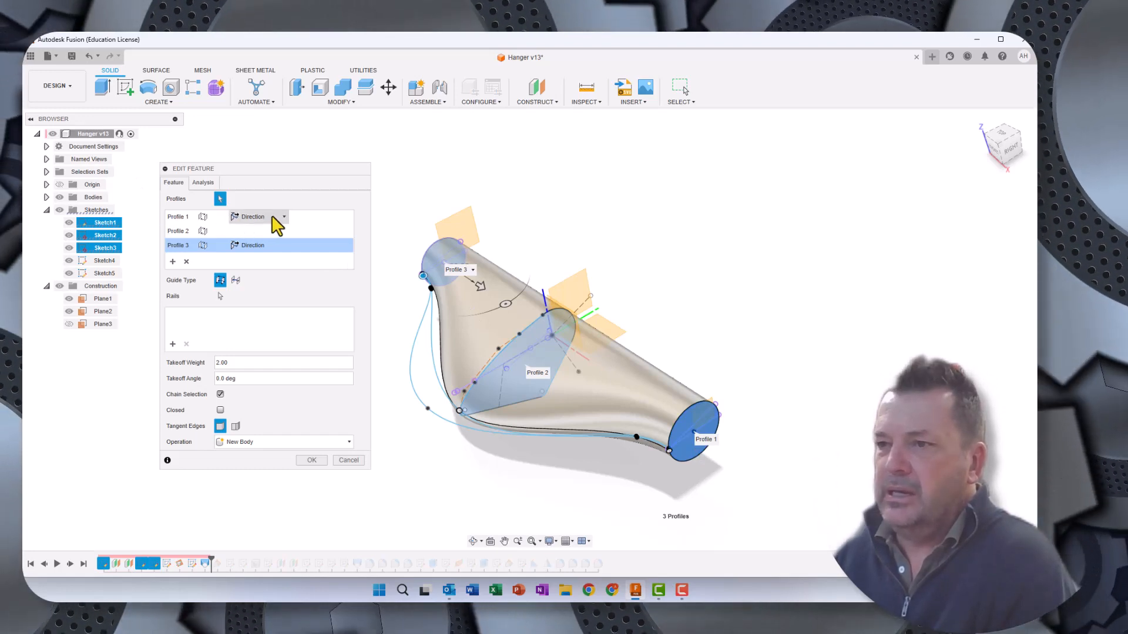
- Review the end condition choices for the loft's Profile 1, leaving it on Direction
click(281, 218)
click(281, 218)
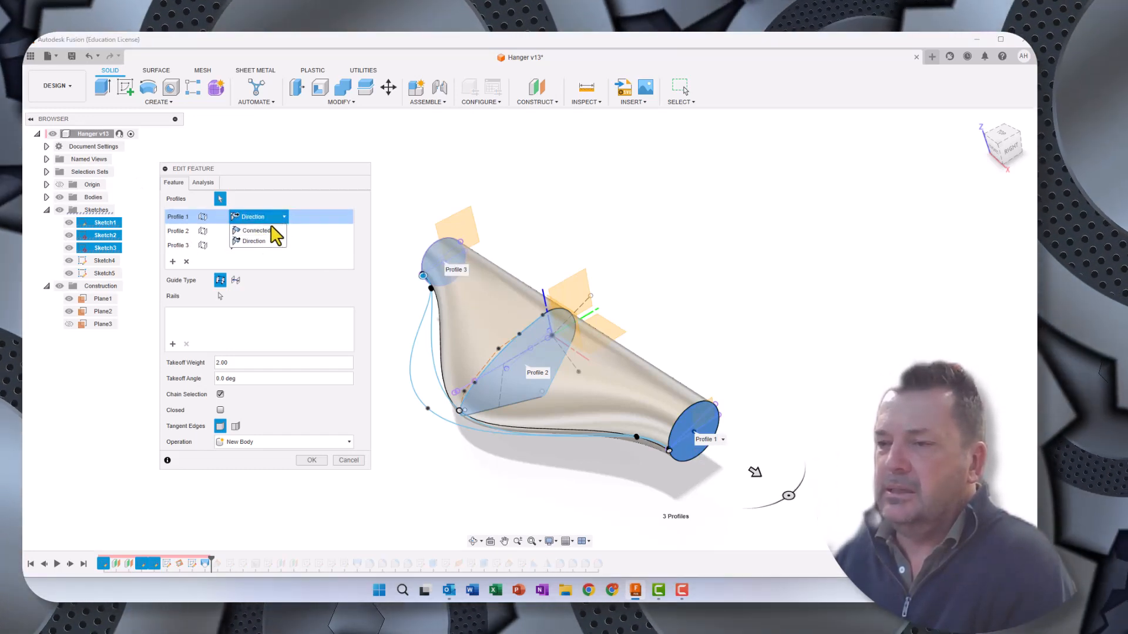
click(269, 200)
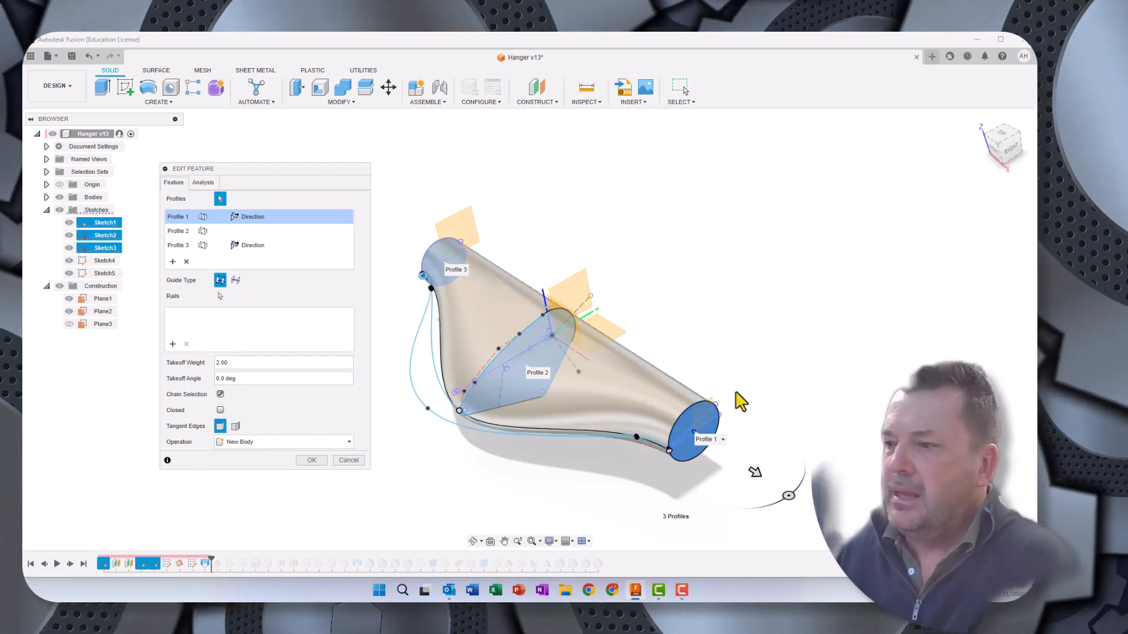
drag(997, 143, 978, 212)
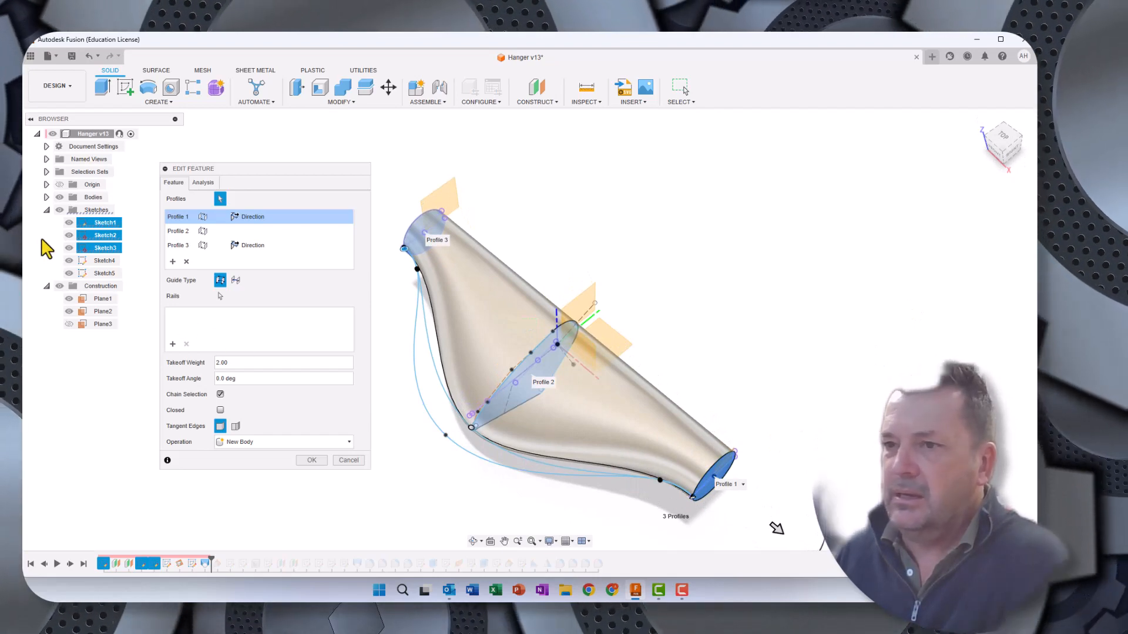
- Hide all five sketches and reduce the takeoff weight at the loft's Profile 1 to 0.50
click(69, 224)
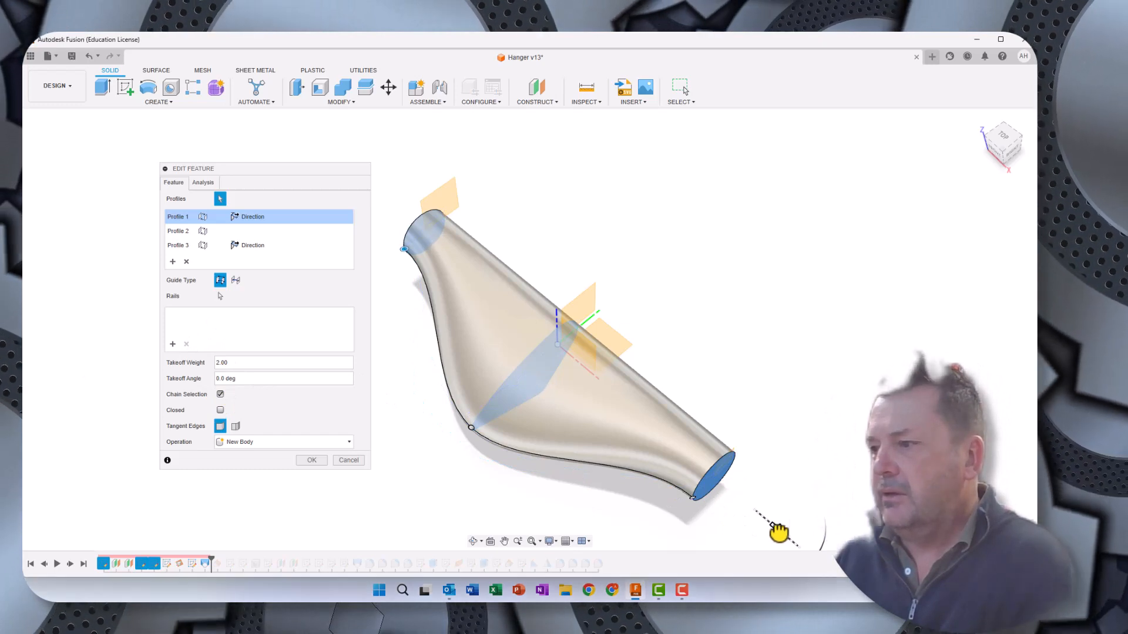
drag(782, 527, 732, 500)
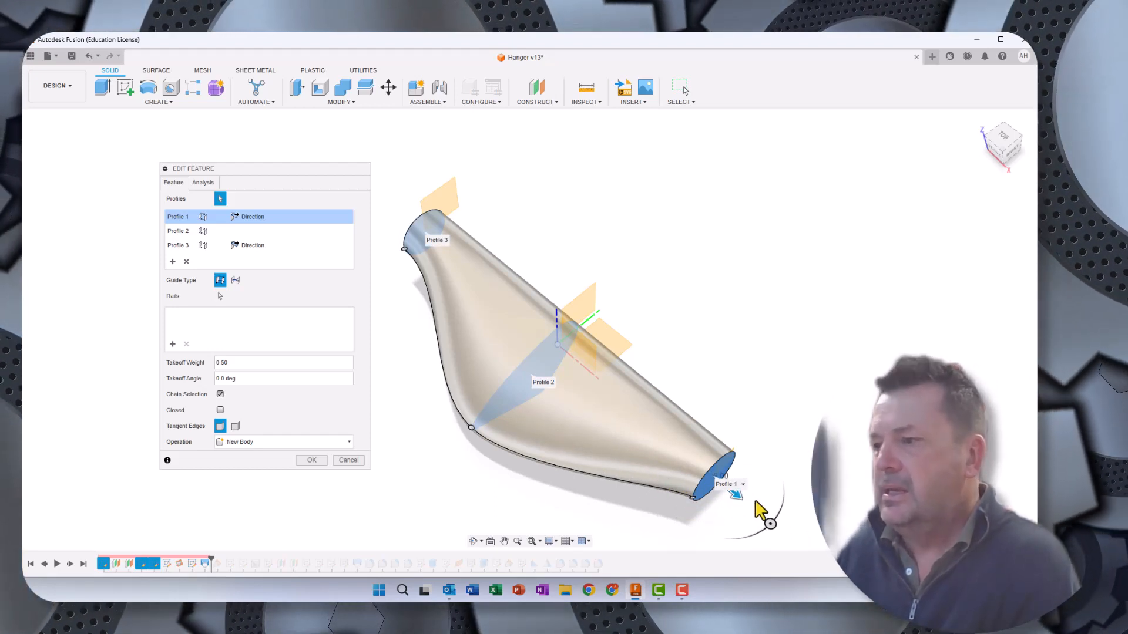
- Set the takeoff weight at Profile 1 to 2.00 and accept the loft edit
drag(736, 495, 777, 527)
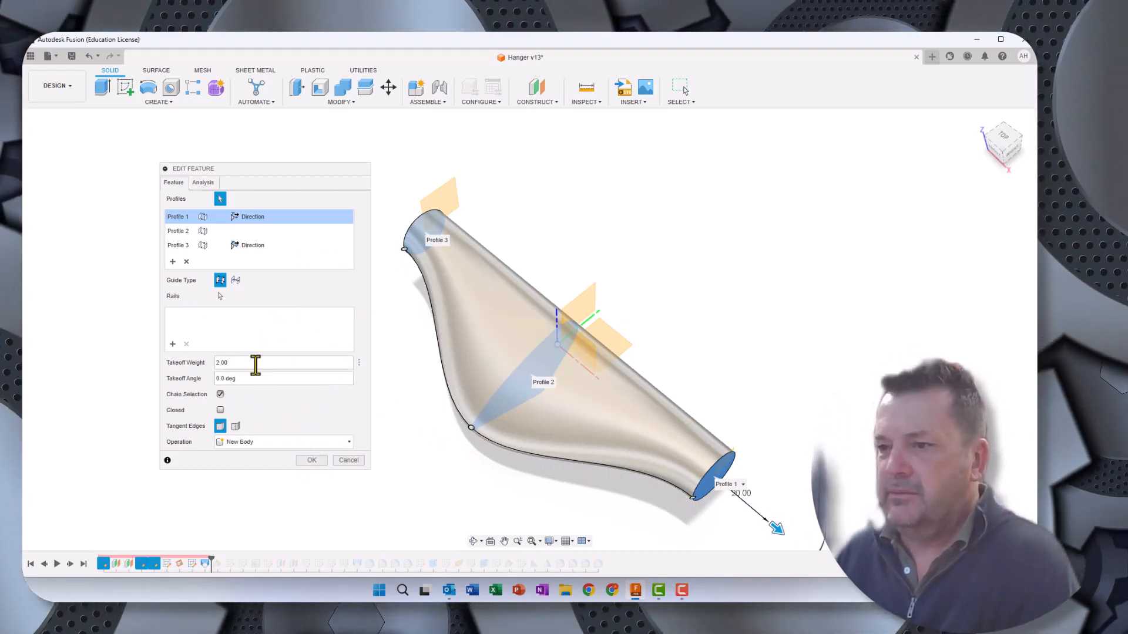
click(316, 462)
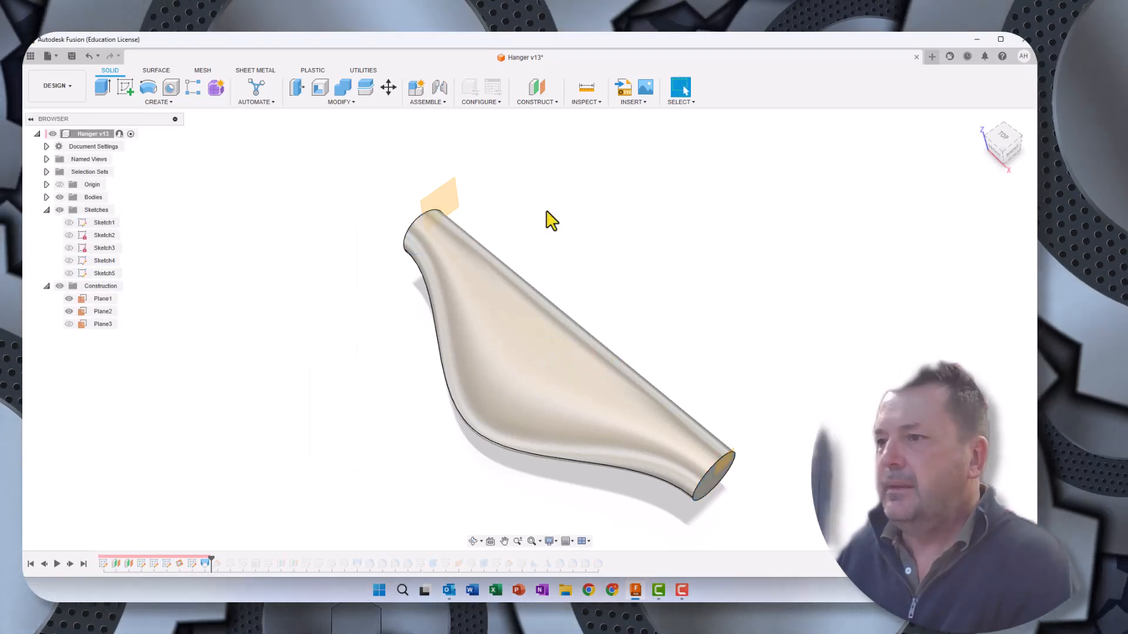
mouse_move(1011, 154)
shift+middle_down()
mouse_move(1008, 121)
mouse_move(1023, 136)
shift+middle_up()
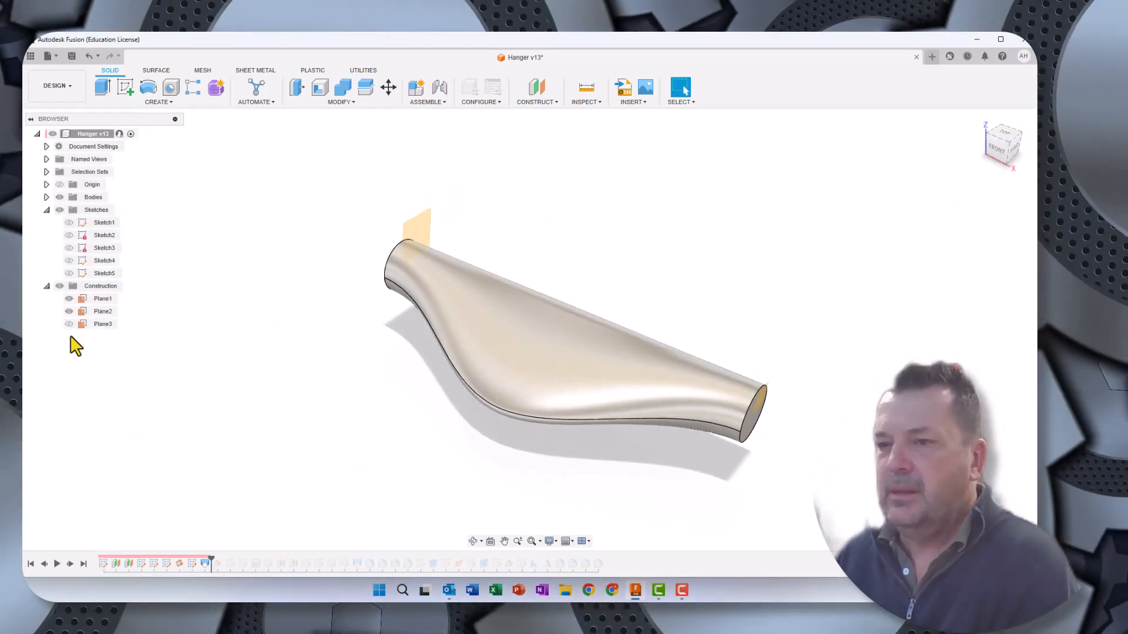